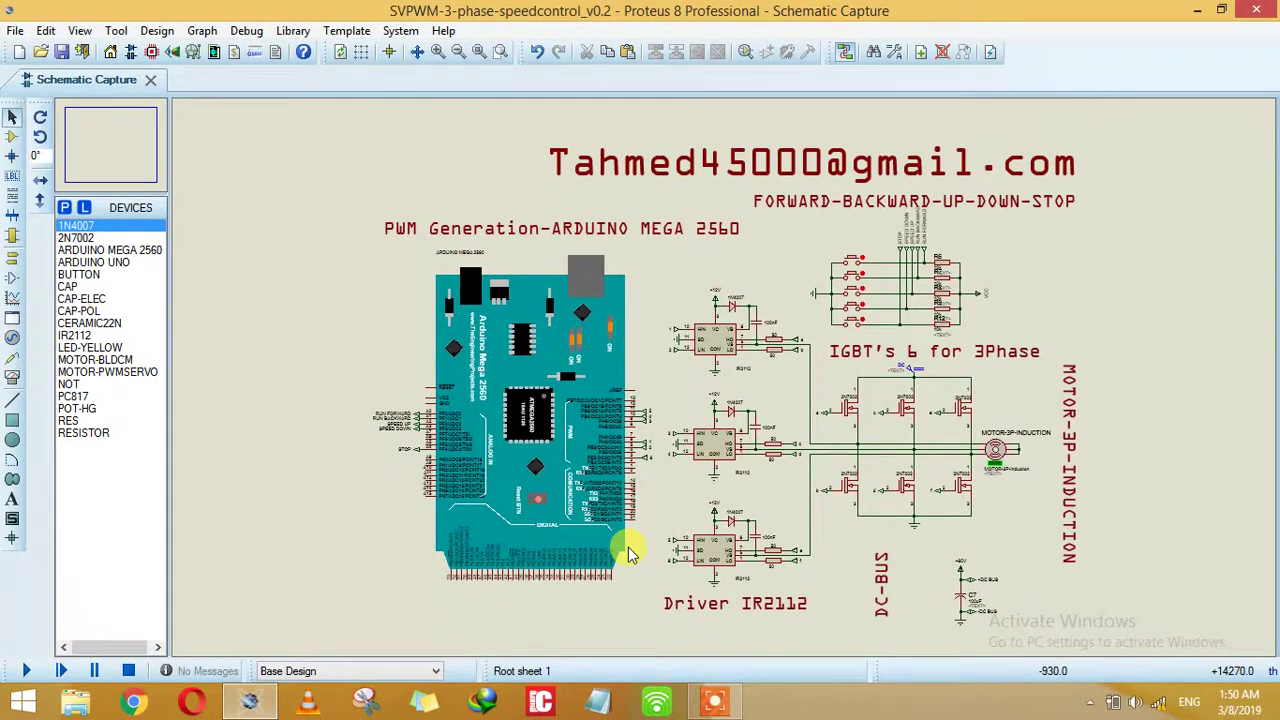
Step: Highlight the contact text and the PWM Generation-ARDUINO MEGA 2560 heading at the sheet top
{"action": "left_click", "coordinate": [732, 175]}
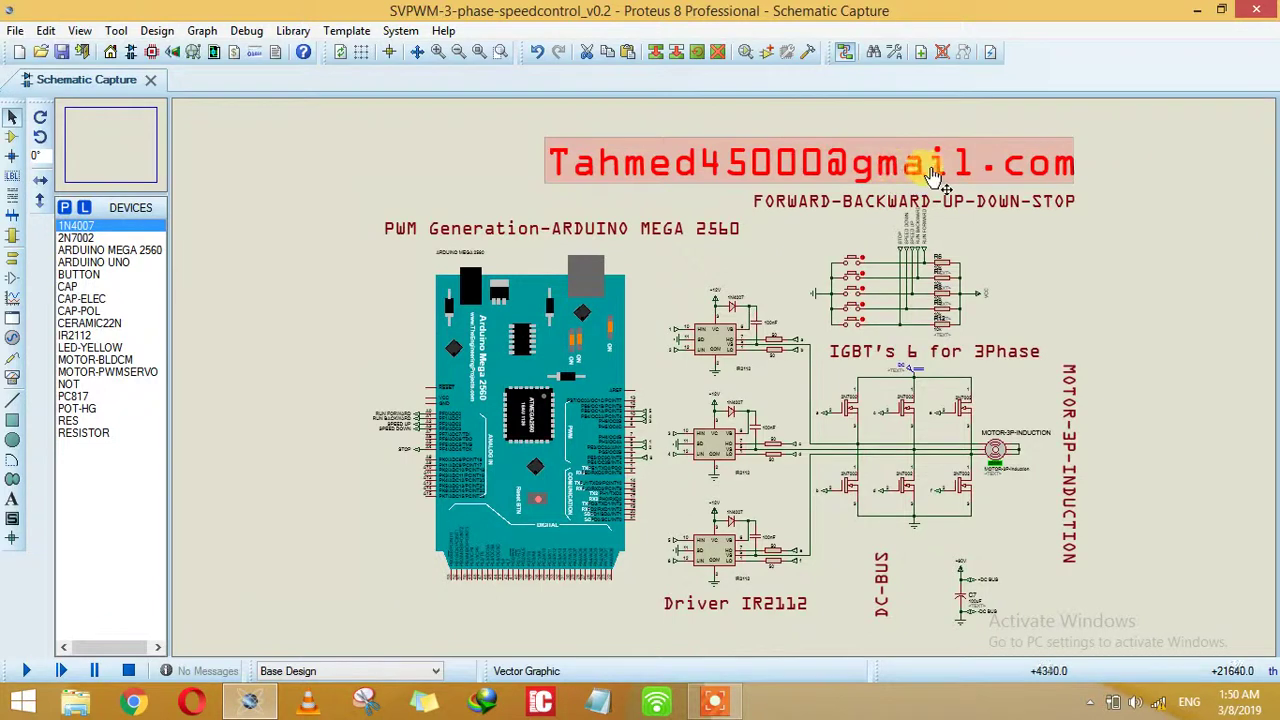
{"action": "left_click", "coordinate": [1069, 251]}
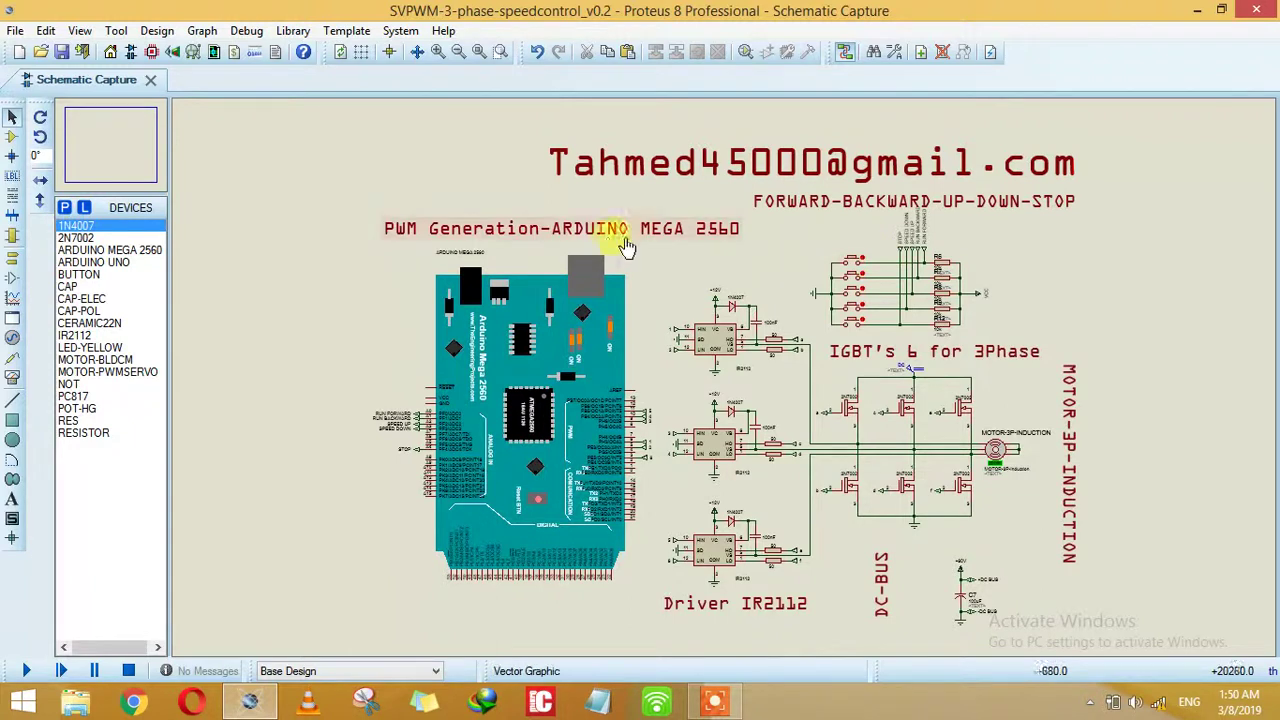
{"action": "left_click", "coordinate": [543, 243]}
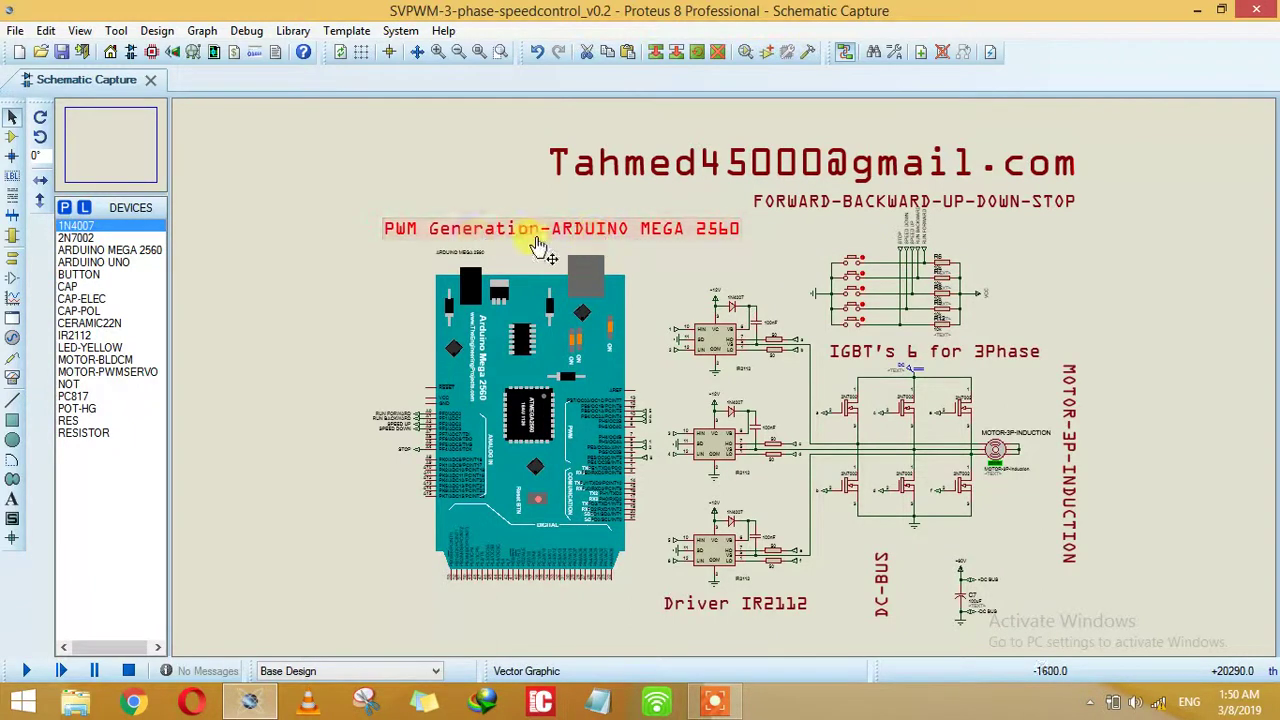
{"action": "left_click", "coordinate": [651, 280]}
Step: Highlight the Arduino Mega board, its pin header, and the IGBT bridge with its wiring
{"action": "left_click_drag", "start_coordinate": [367, 264], "coordinate": [662, 601]}
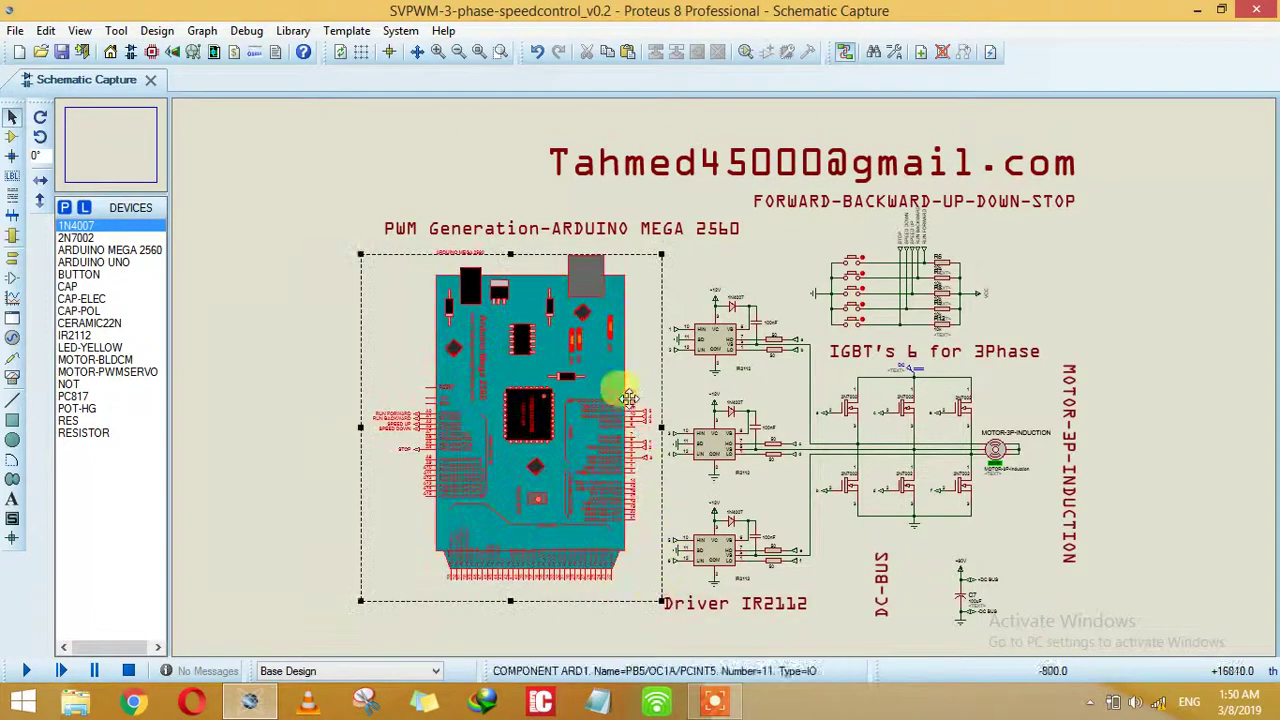
{"action": "left_click", "coordinate": [681, 293]}
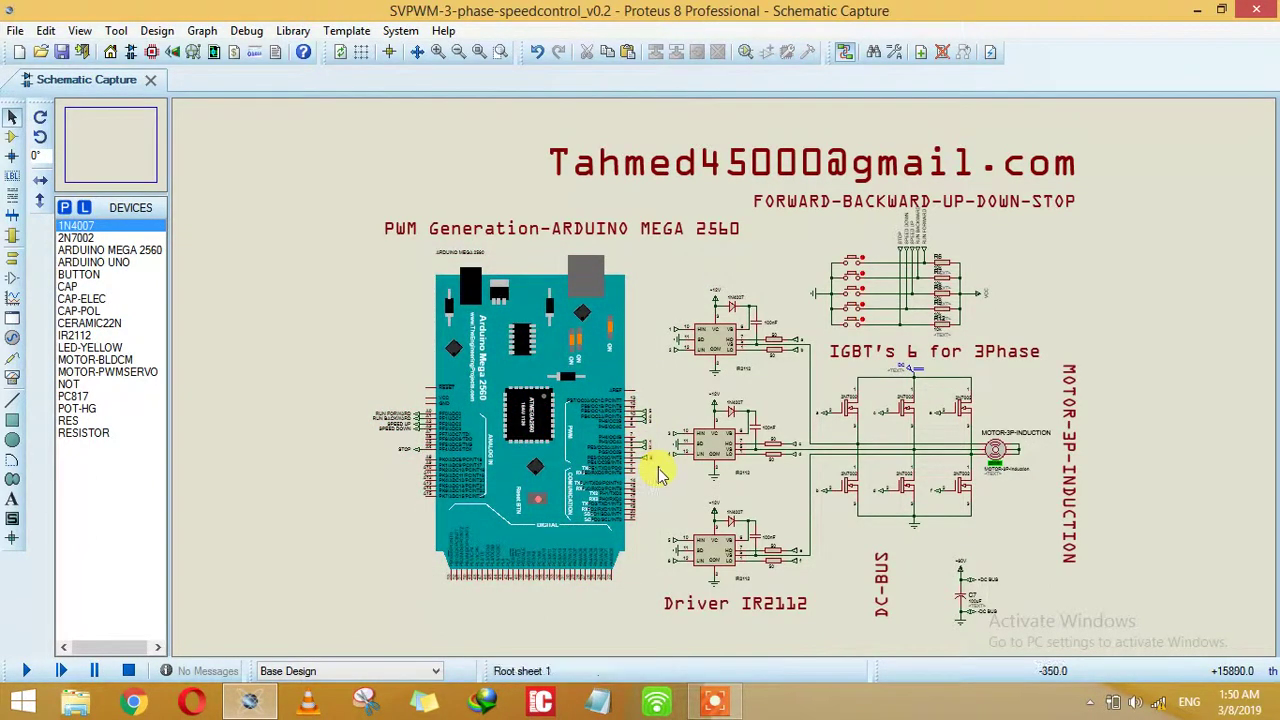
{"action": "left_click", "coordinate": [638, 410]}
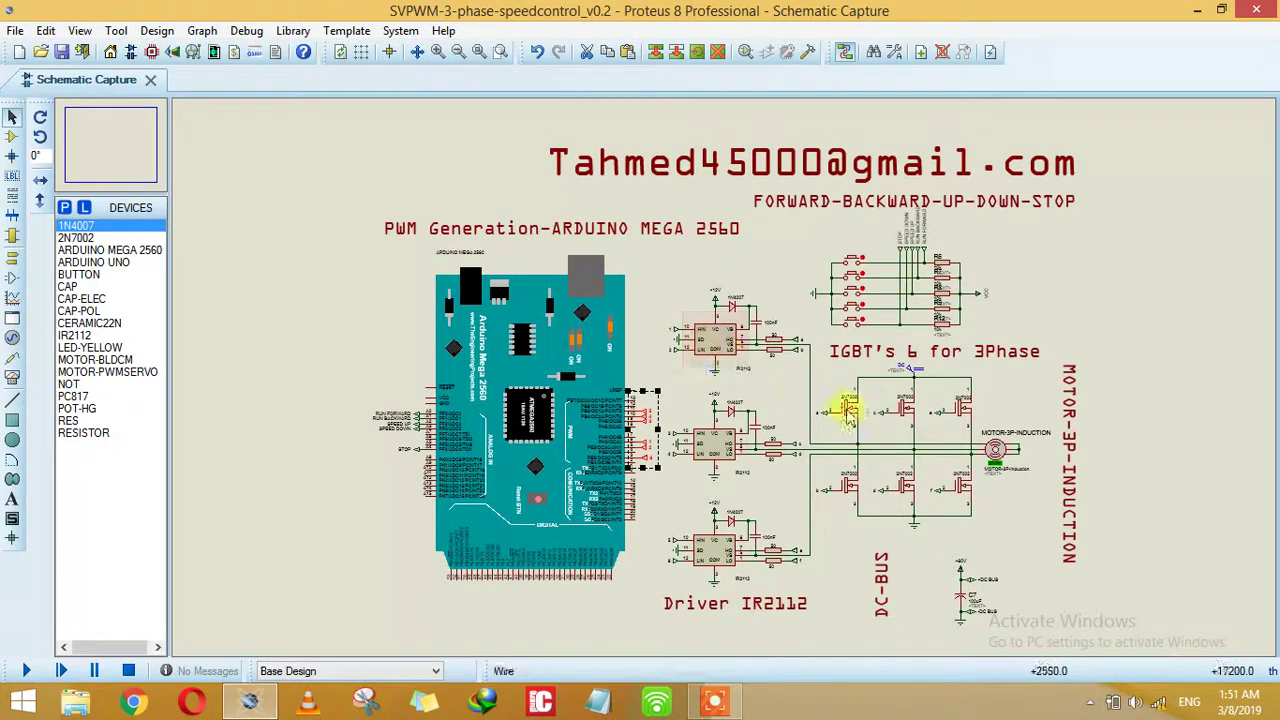
{"action": "left_click_drag", "start_coordinate": [827, 383], "coordinate": [986, 507]}
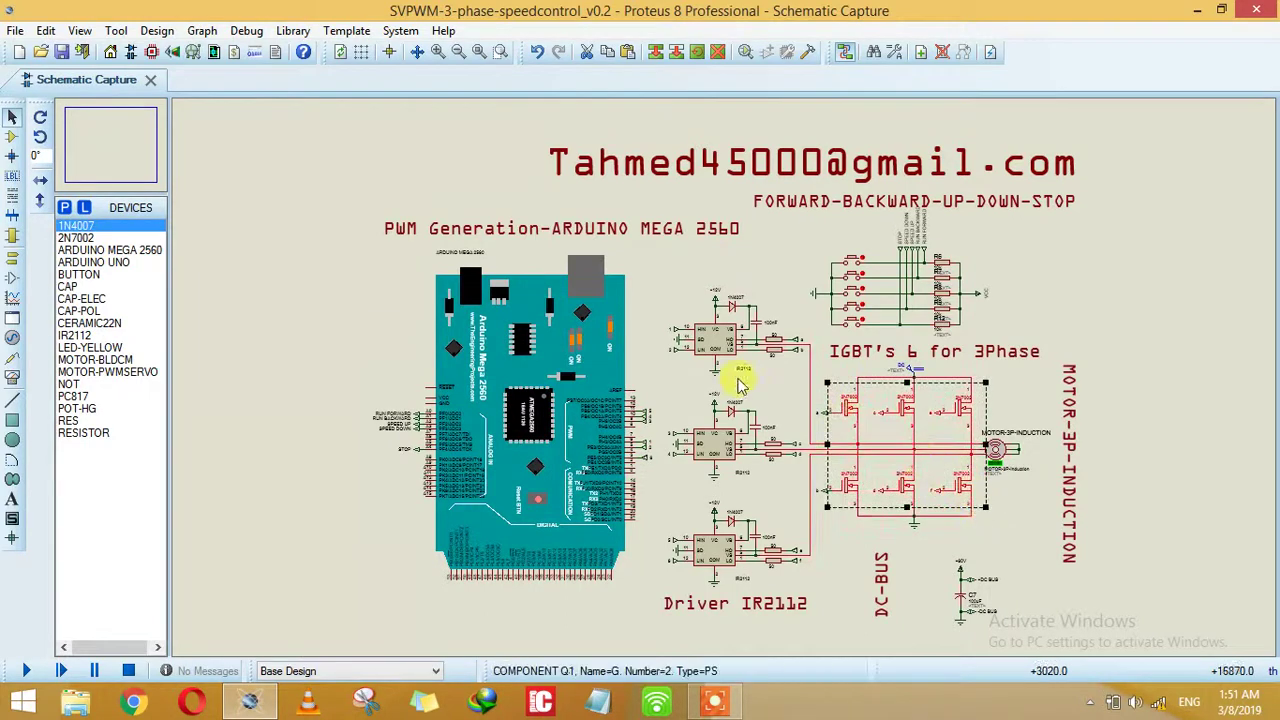
{"action": "left_click", "coordinate": [657, 479]}
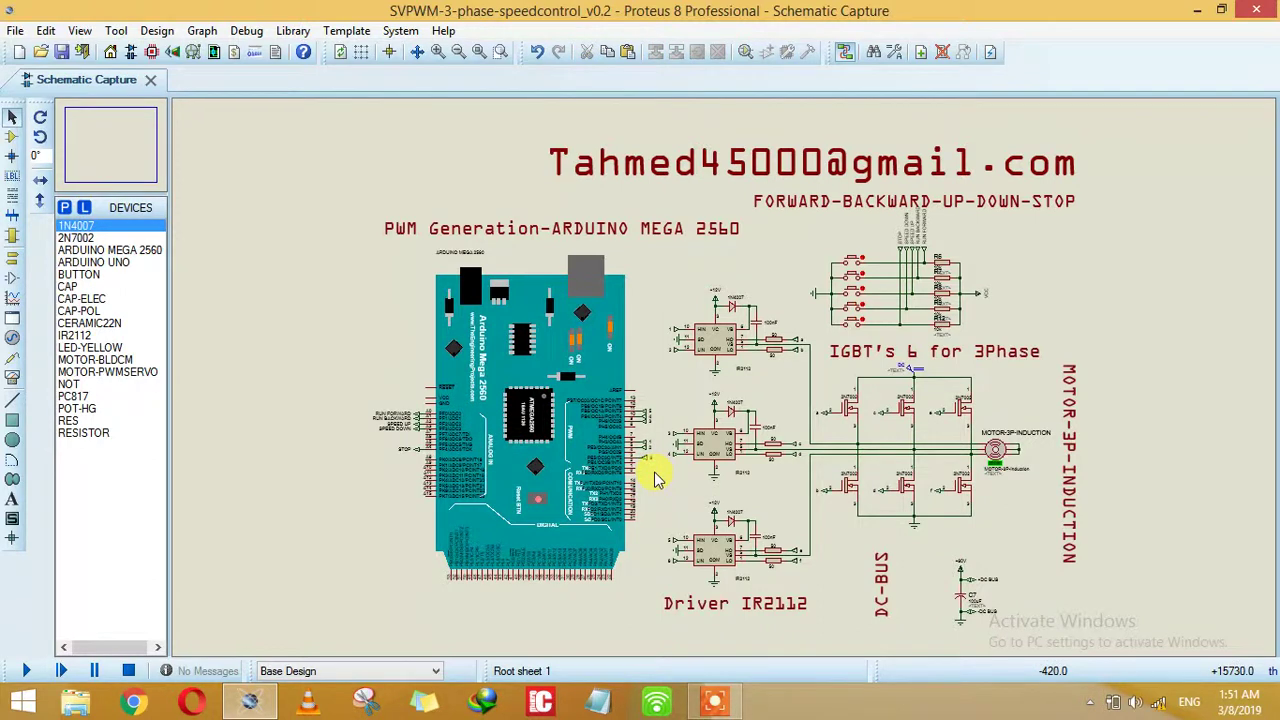
Step: Highlight the Arduino's right-side header pins and the wires leaving them
{"action": "left_click_drag", "start_coordinate": [660, 477], "coordinate": [630, 392]}
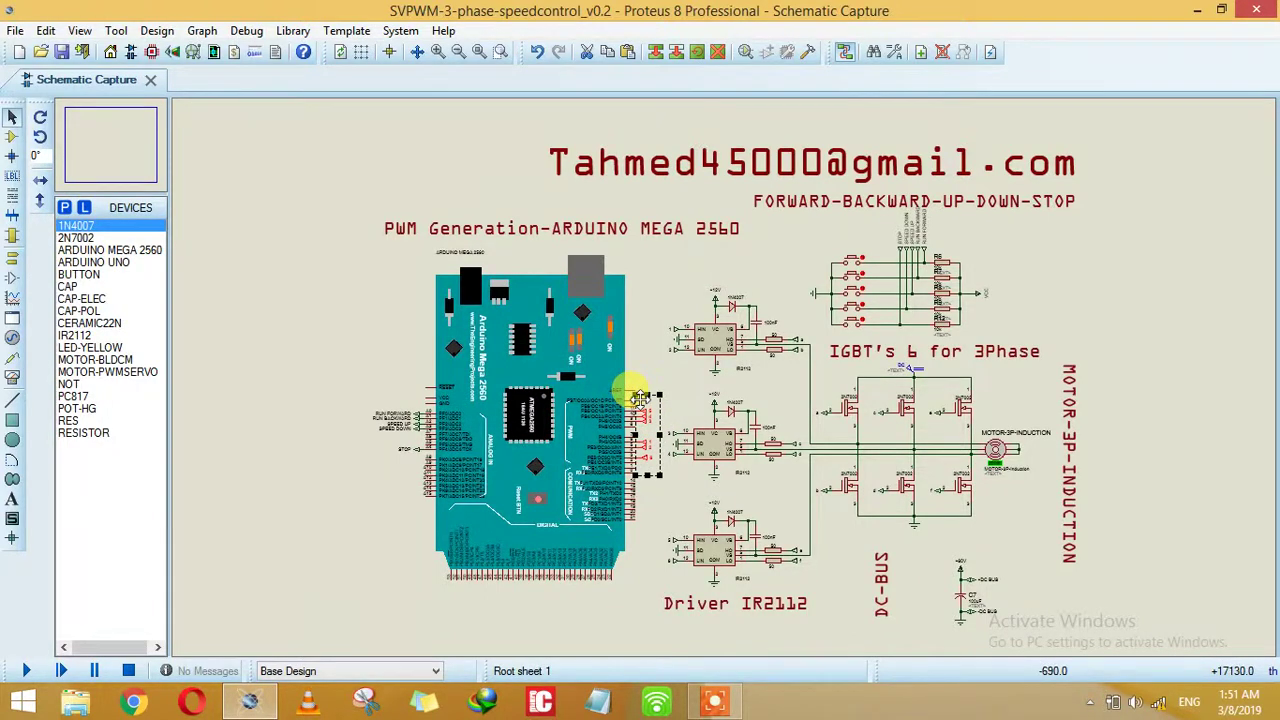
{"action": "left_click", "coordinate": [647, 378]}
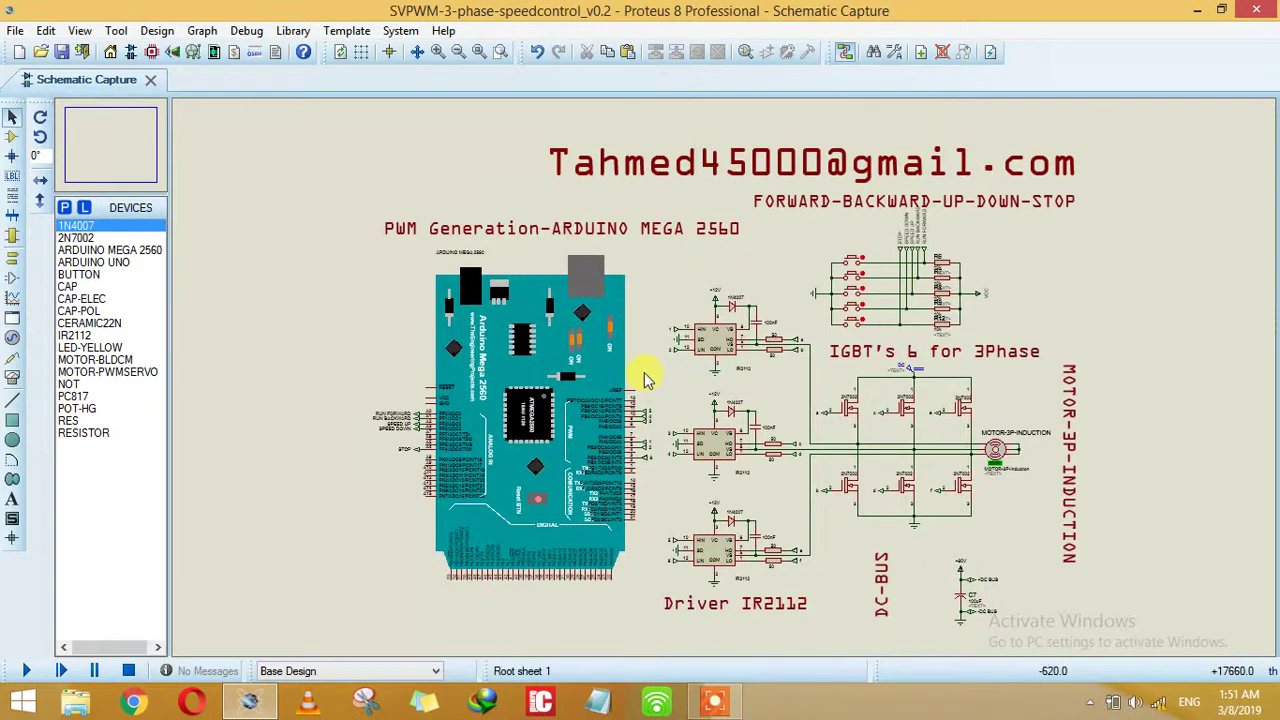
{"action": "left_click_drag", "start_coordinate": [660, 473], "coordinate": [640, 350]}
{"action": "left_click", "coordinate": [683, 340]}
{"action": "left_click_drag", "start_coordinate": [663, 471], "coordinate": [632, 372]}
{"action": "left_click", "coordinate": [672, 397]}
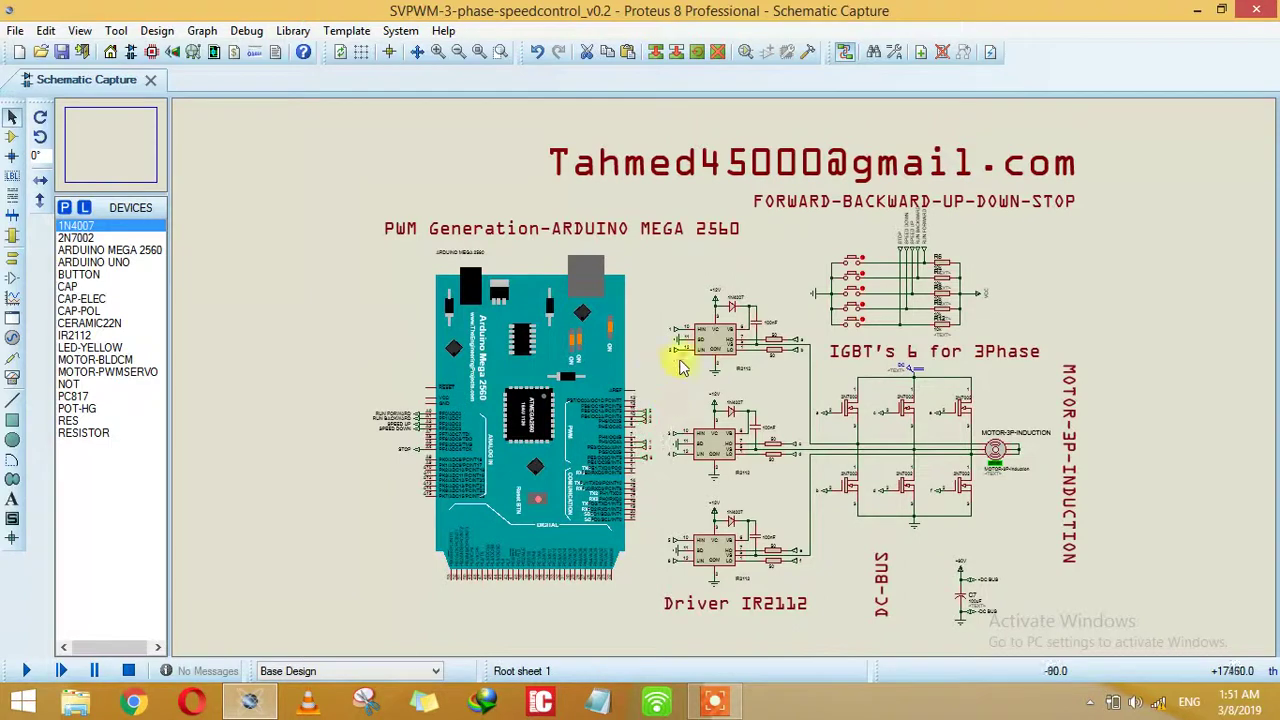
Step: Highlight the top IR2112 driver U3 and its +12V supply terminal
{"action": "left_click", "coordinate": [708, 340]}
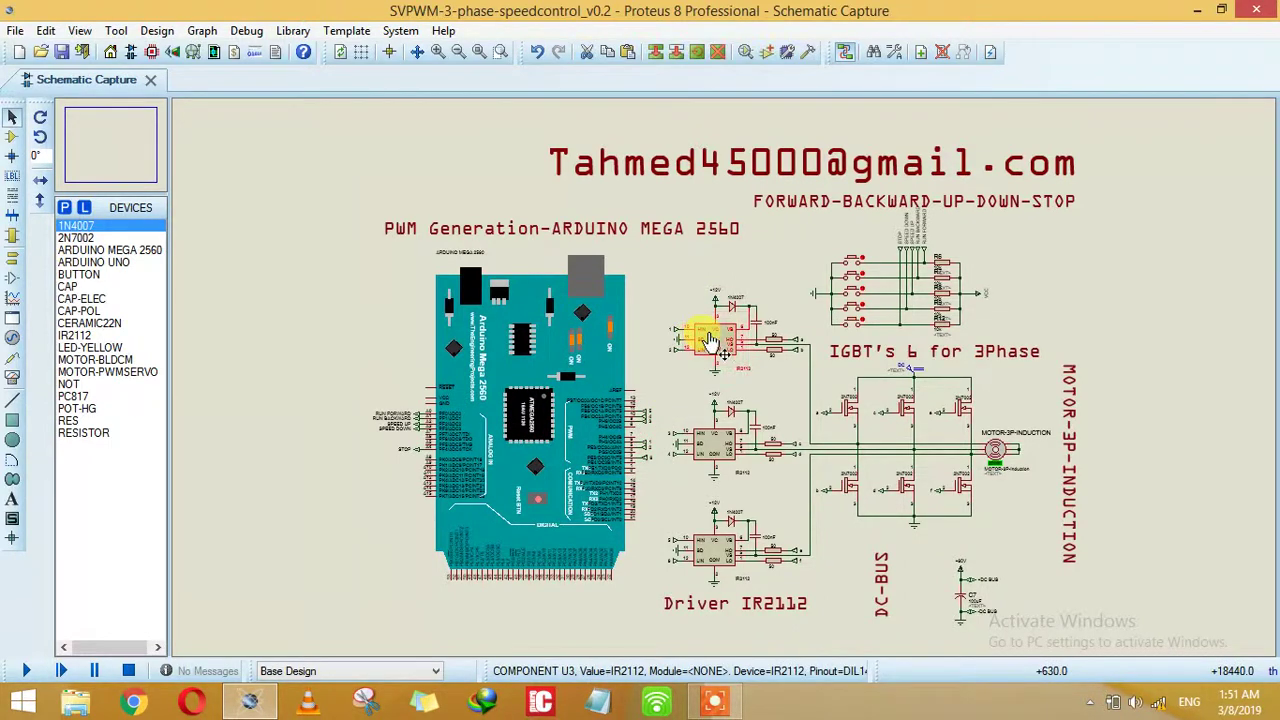
{"action": "left_click", "coordinate": [780, 628]}
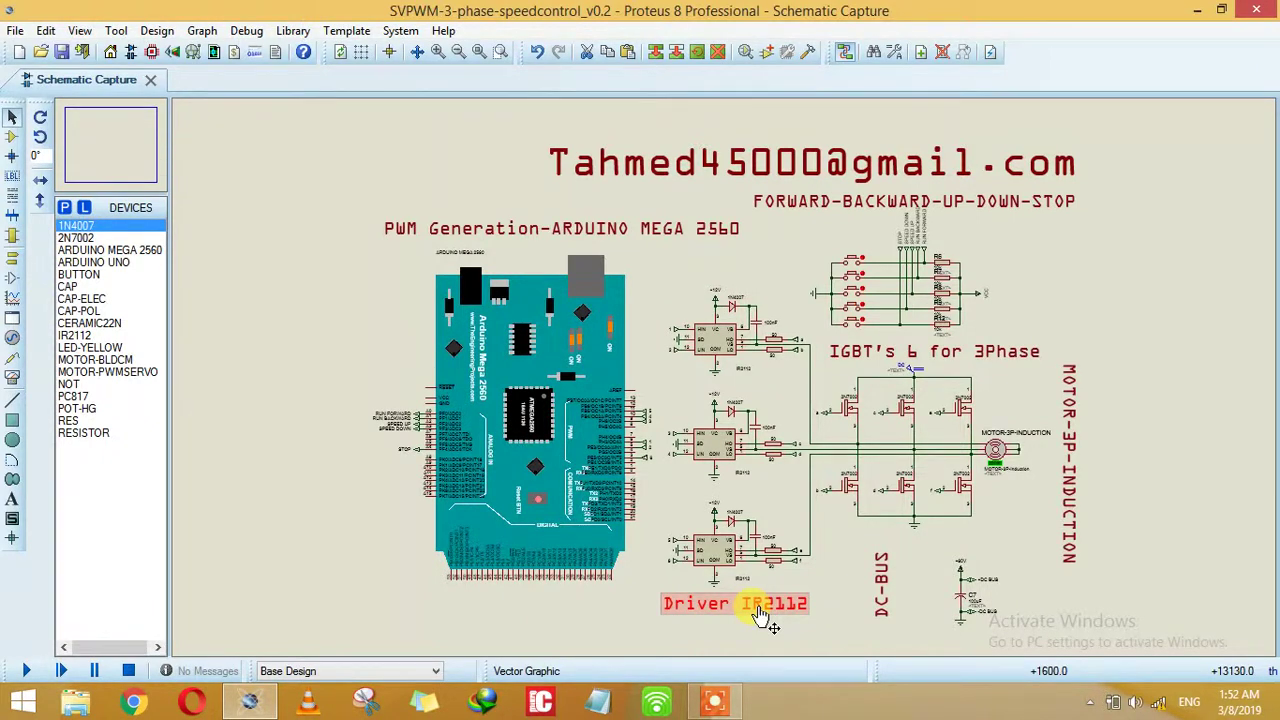
{"action": "left_click", "coordinate": [722, 342]}
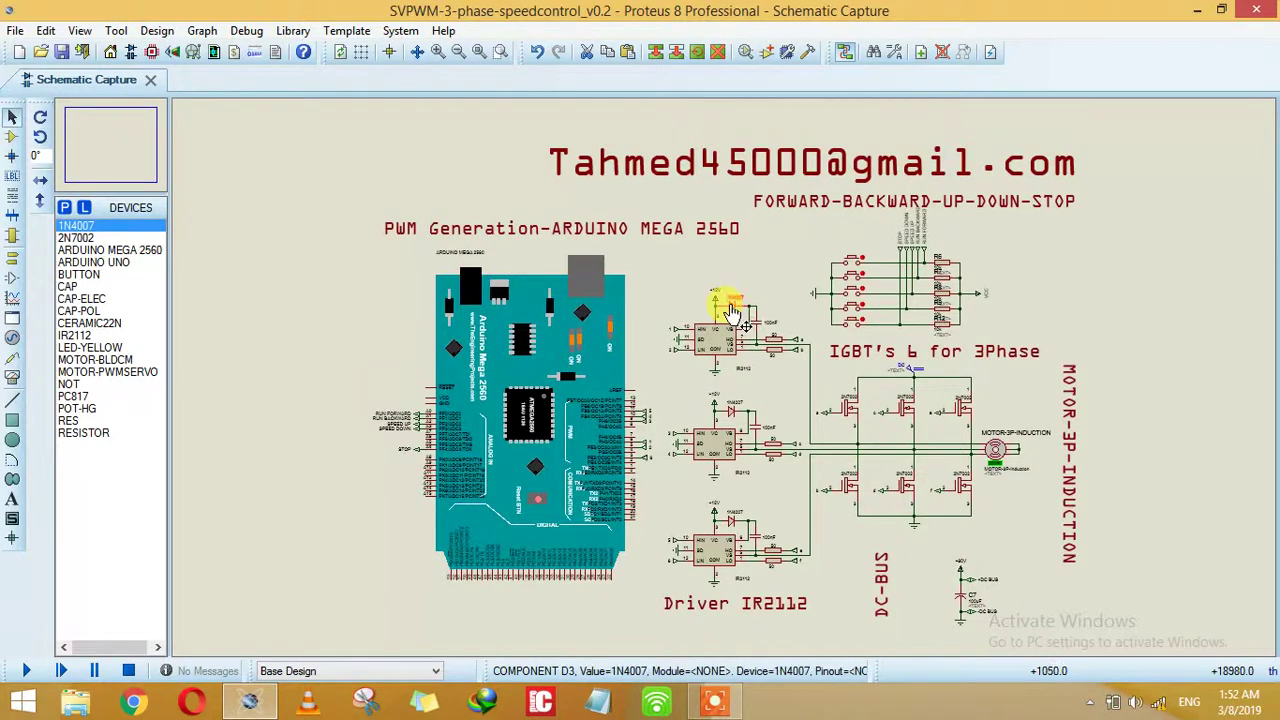
{"action": "left_click", "coordinate": [737, 279]}
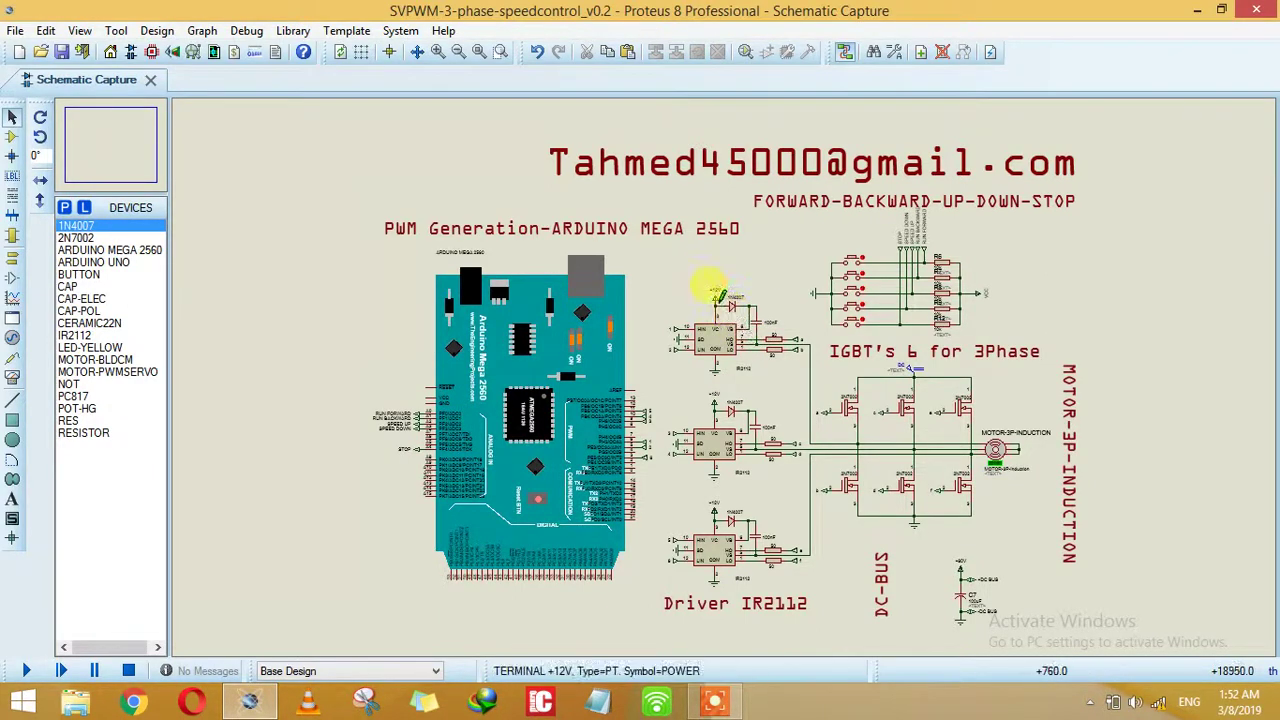
{"action": "left_click", "coordinate": [714, 298]}
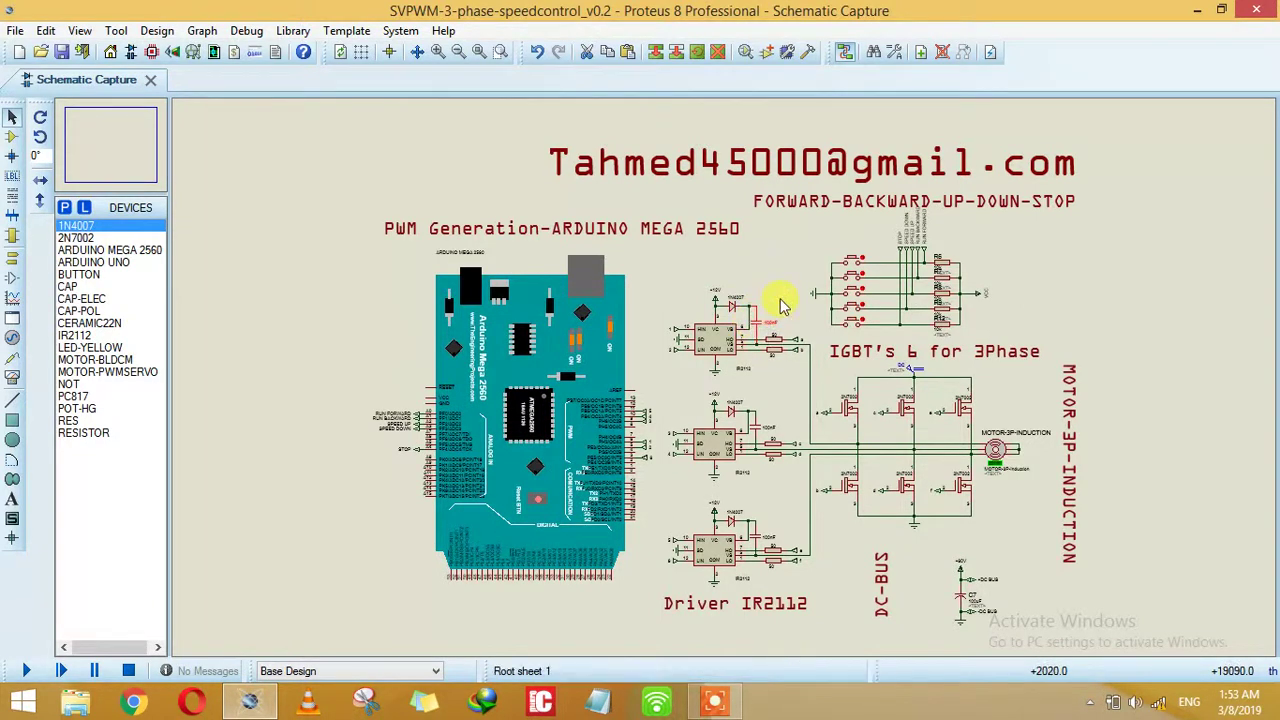
{"action": "left_click", "coordinate": [783, 305]}
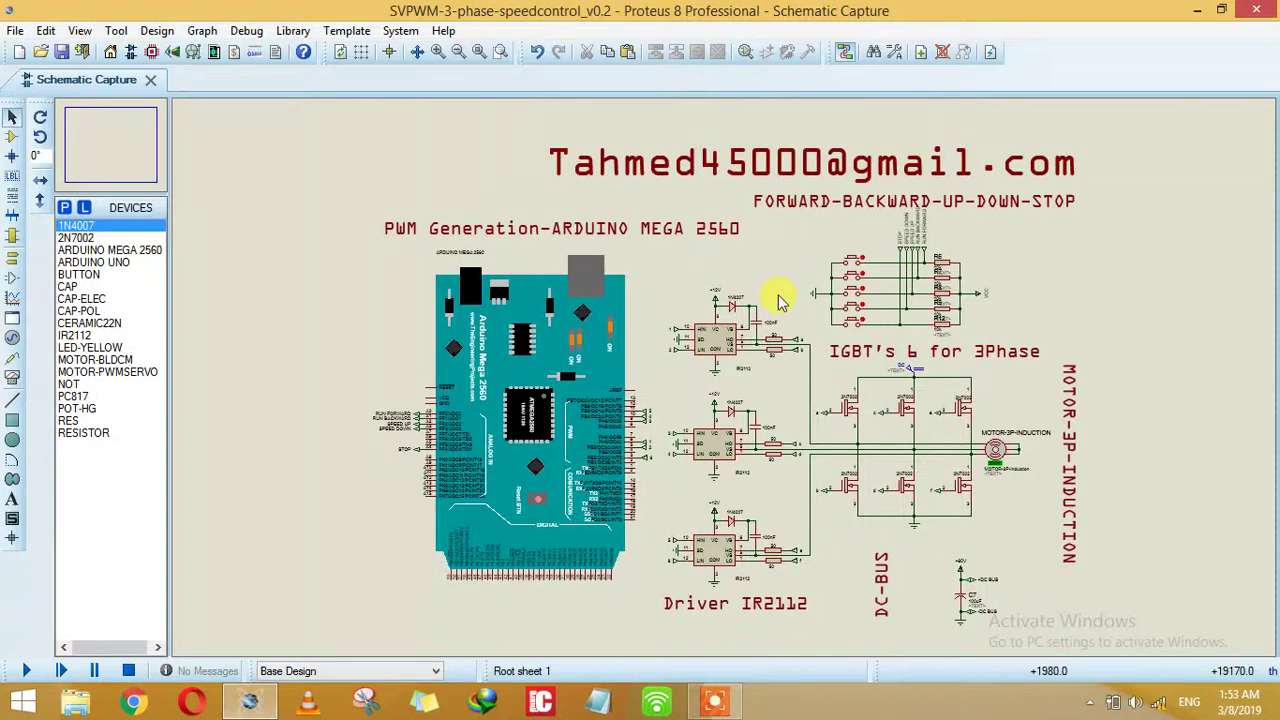
Step: Highlight driver U3, IGBT Q1, and the wire linking the driver to the bridge
{"action": "left_click", "coordinate": [727, 339]}
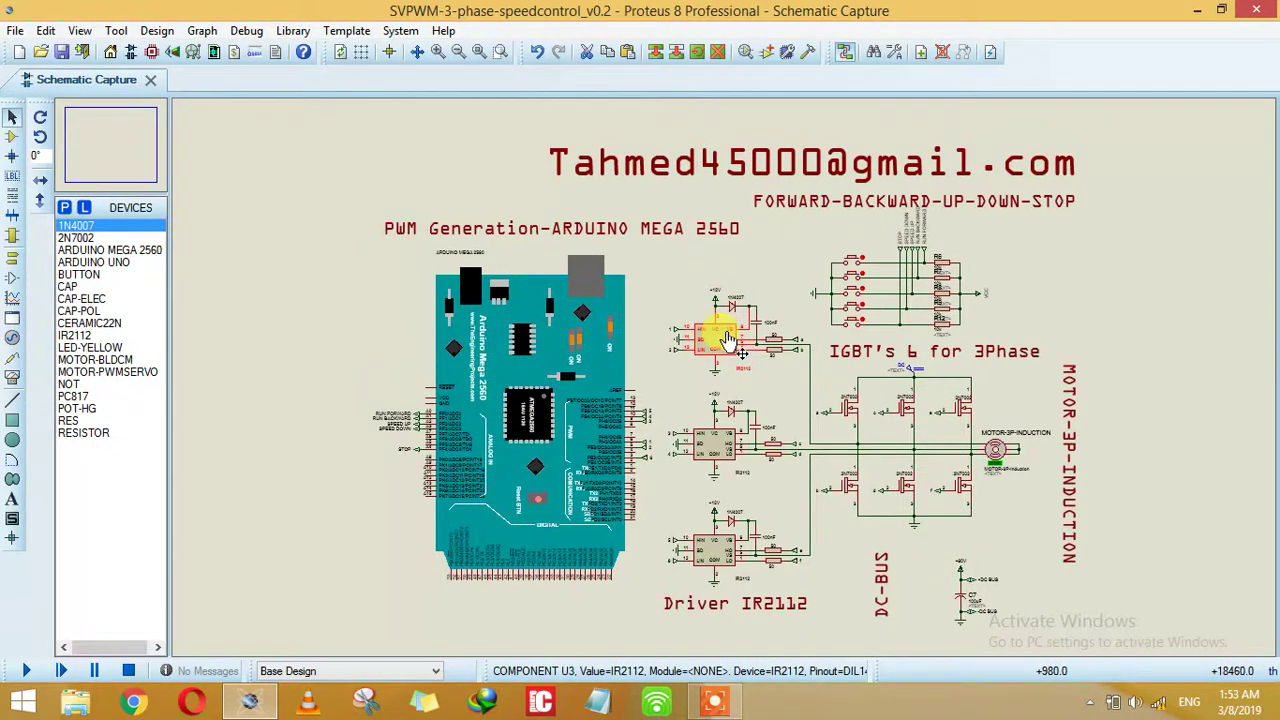
{"action": "left_click", "coordinate": [847, 409]}
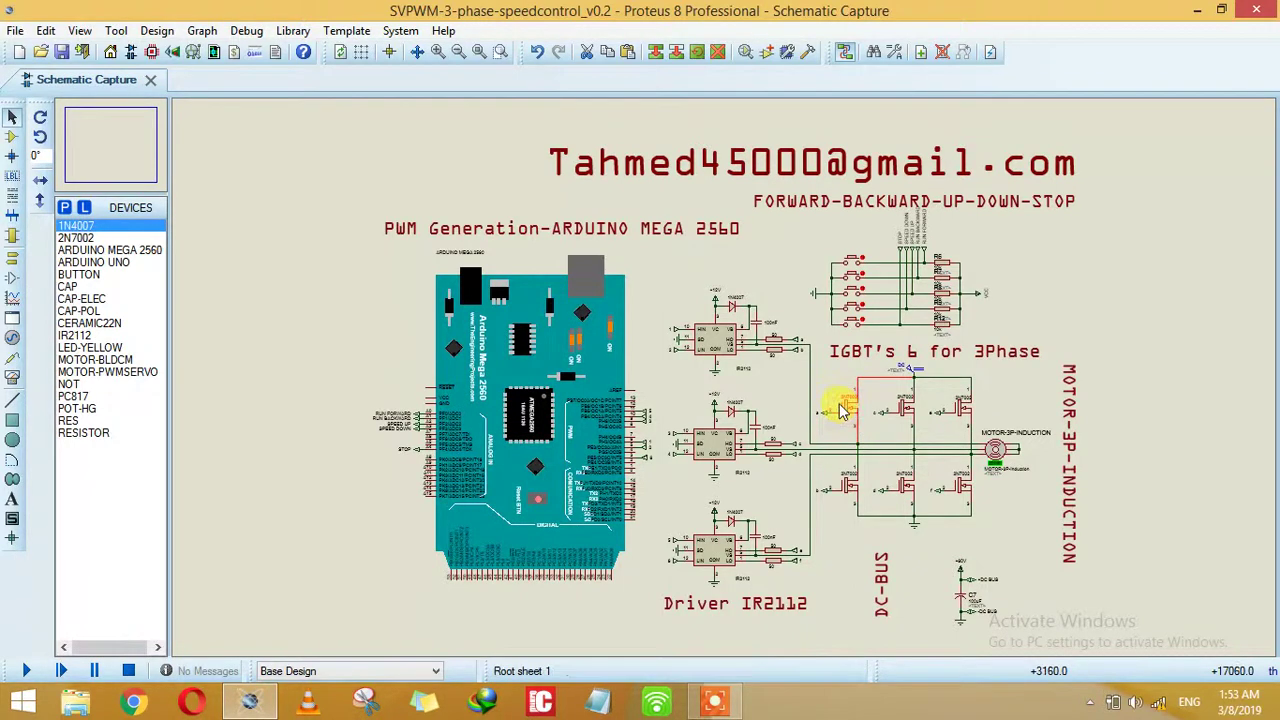
{"action": "left_click", "coordinate": [810, 374]}
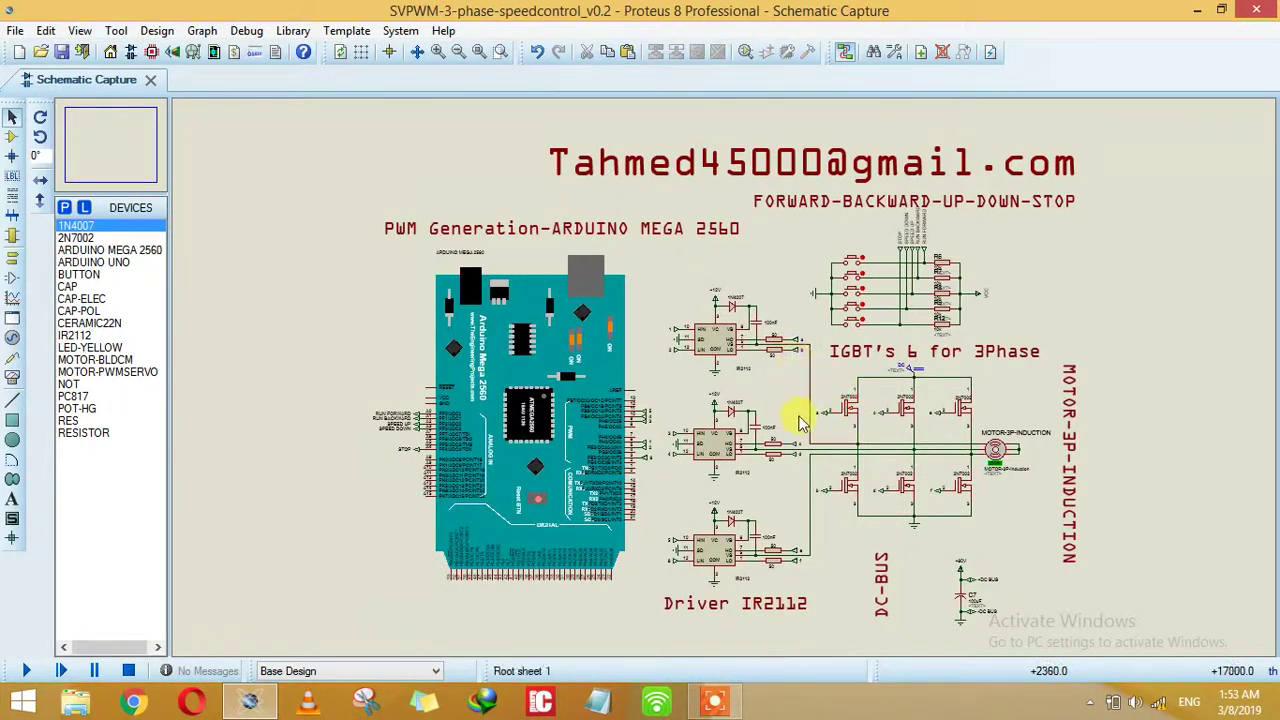
{"action": "left_click", "coordinate": [809, 420]}
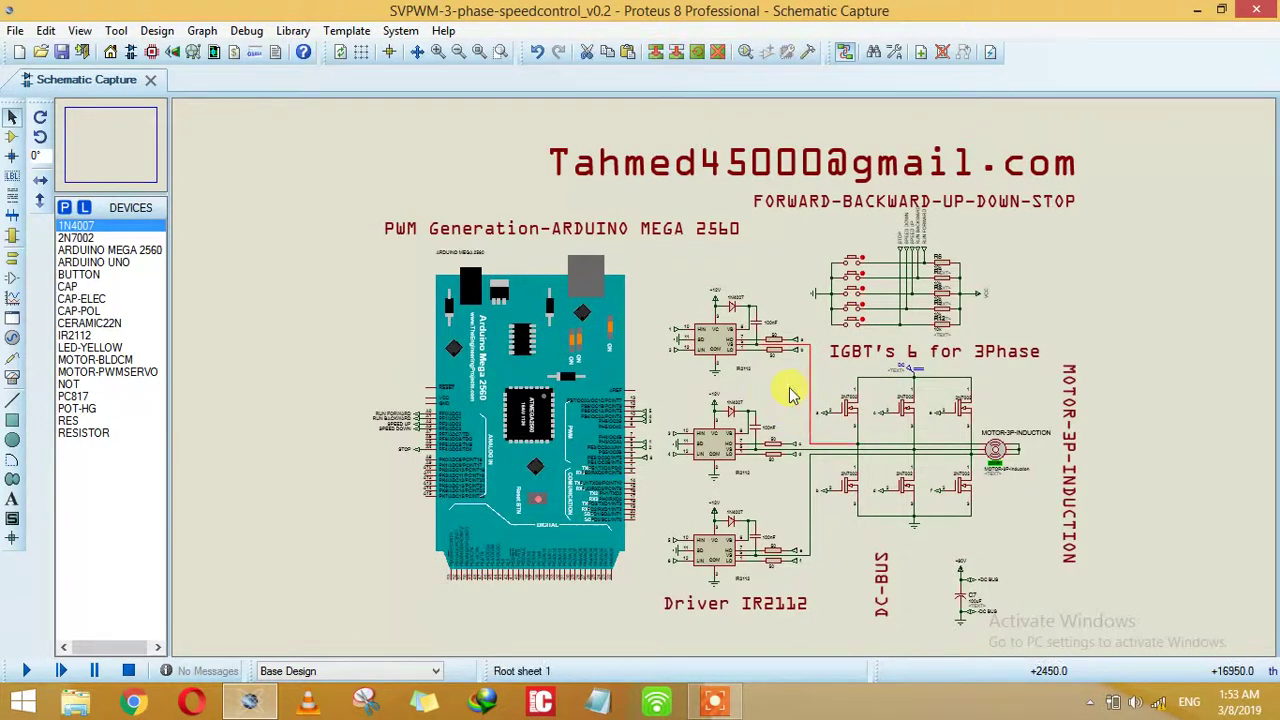
{"action": "left_click", "coordinate": [843, 402]}
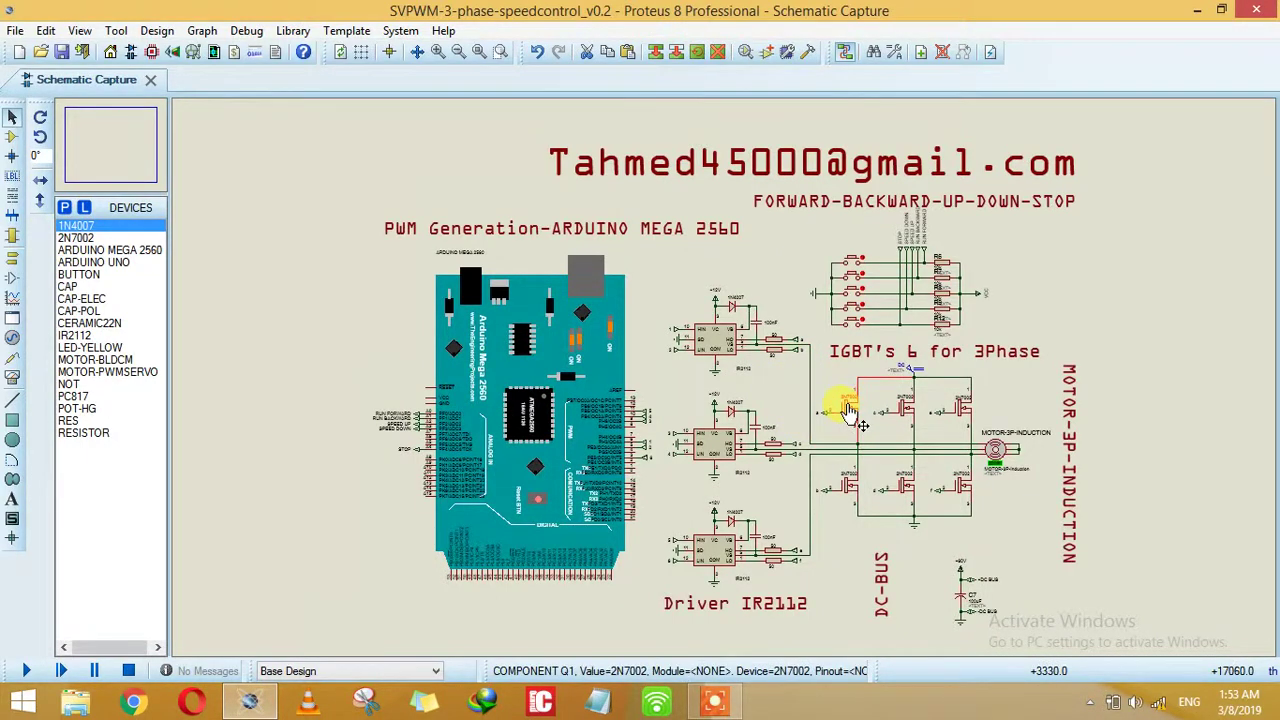
Step: Highlight capacitor C2, driver U3, and the upper-left IGBT of the bridge
{"action": "left_click", "coordinate": [758, 326]}
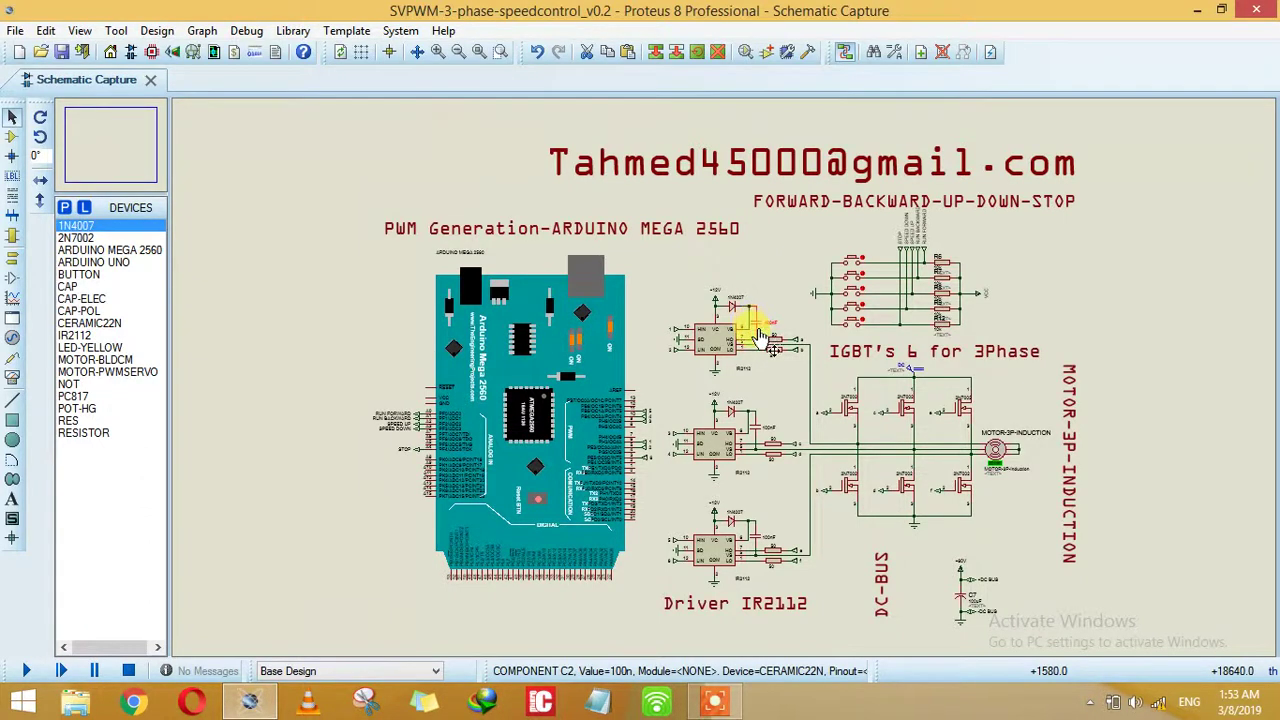
{"action": "left_click", "coordinate": [720, 346]}
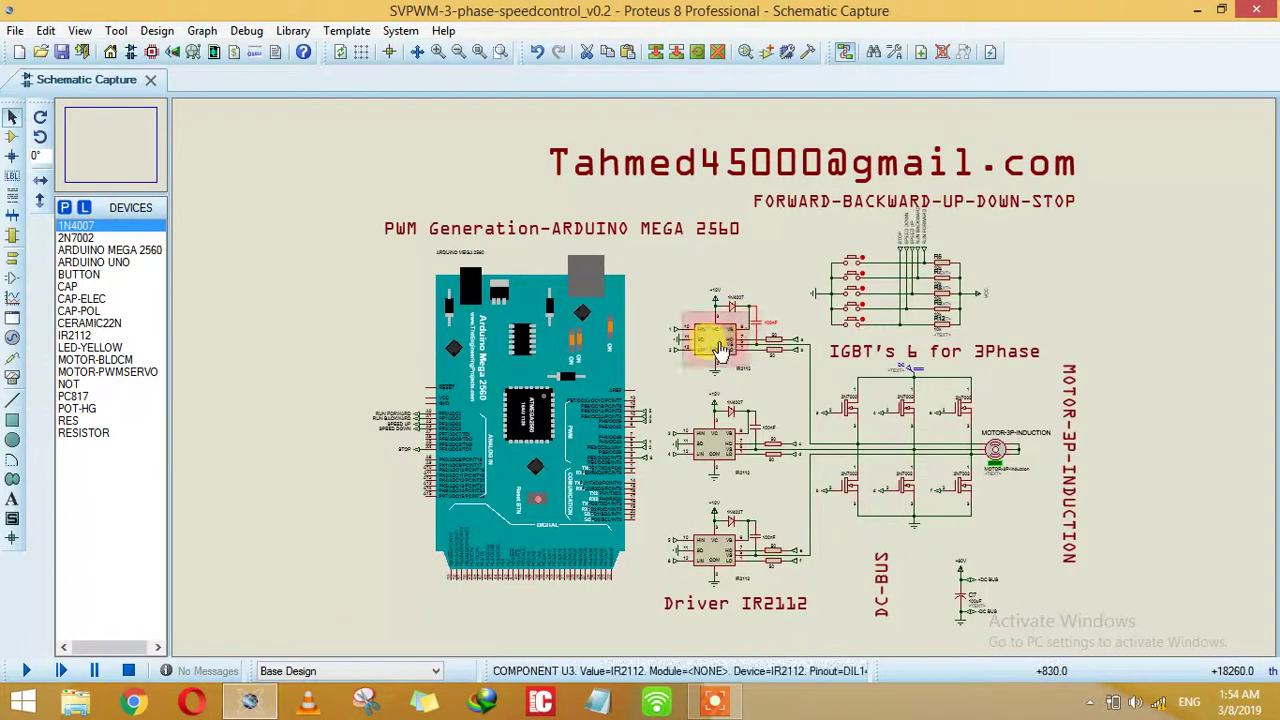
{"action": "left_click", "coordinate": [792, 340]}
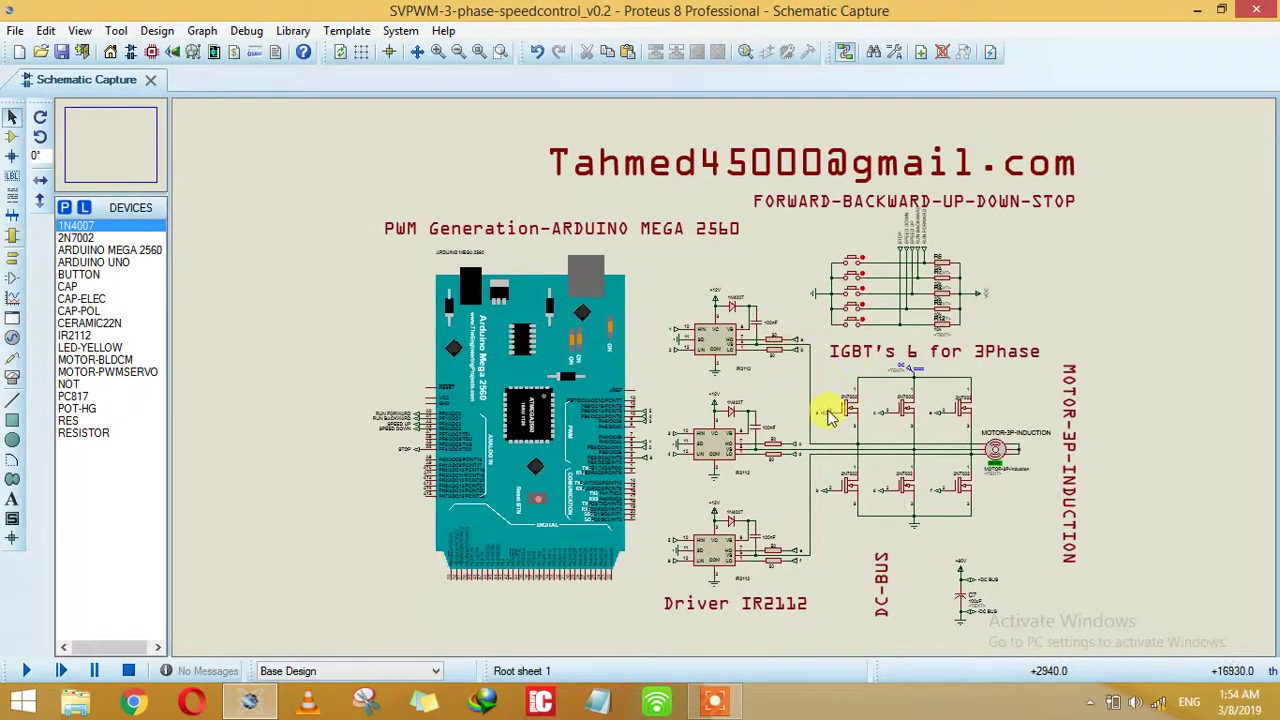
{"action": "left_click", "coordinate": [825, 411]}
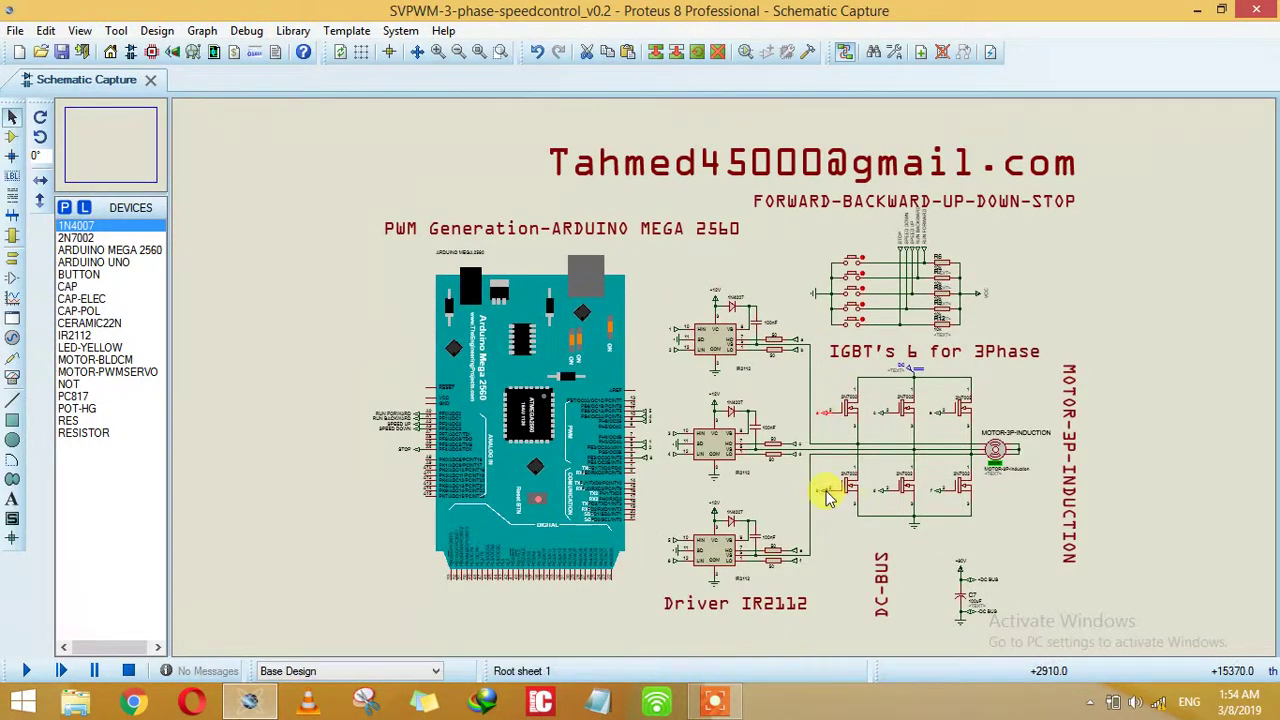
{"action": "left_click", "coordinate": [840, 410]}
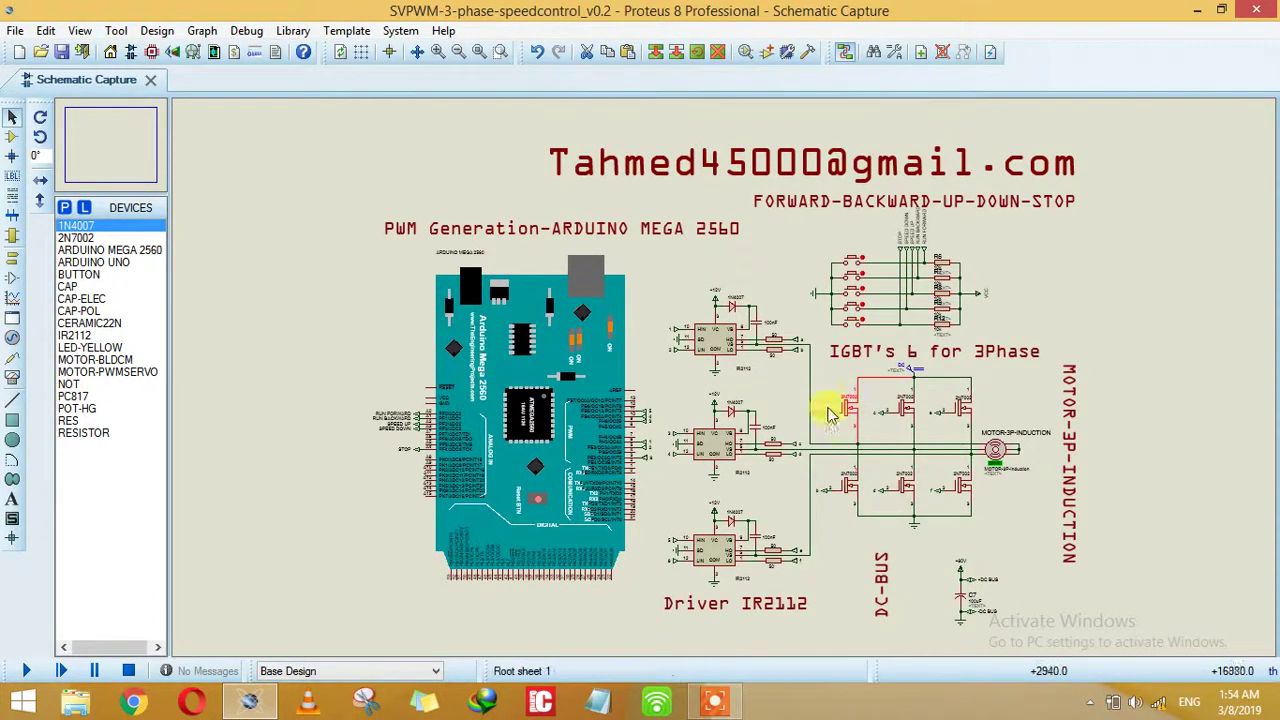
{"action": "left_click", "coordinate": [843, 480]}
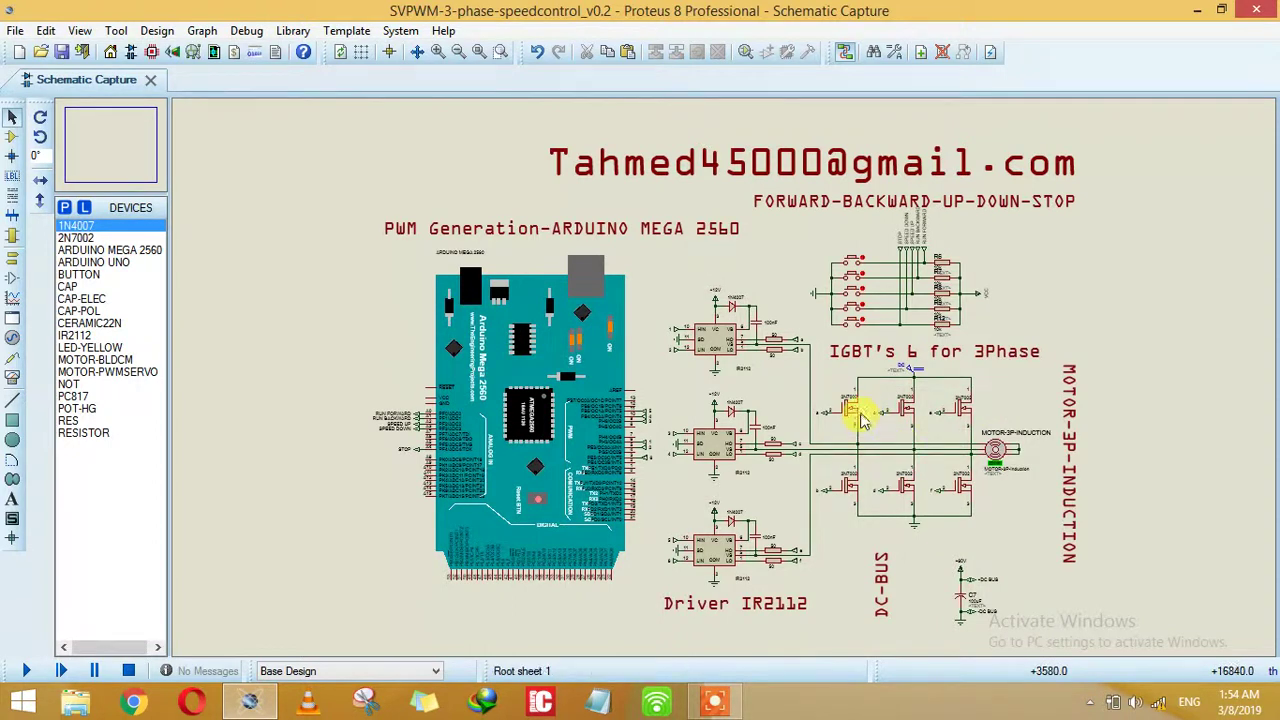
Step: Undo the stray ground-to-+DC wire and place the DC-BUS label beside the +60V terminal
{"action": "left_click", "coordinate": [910, 372]}
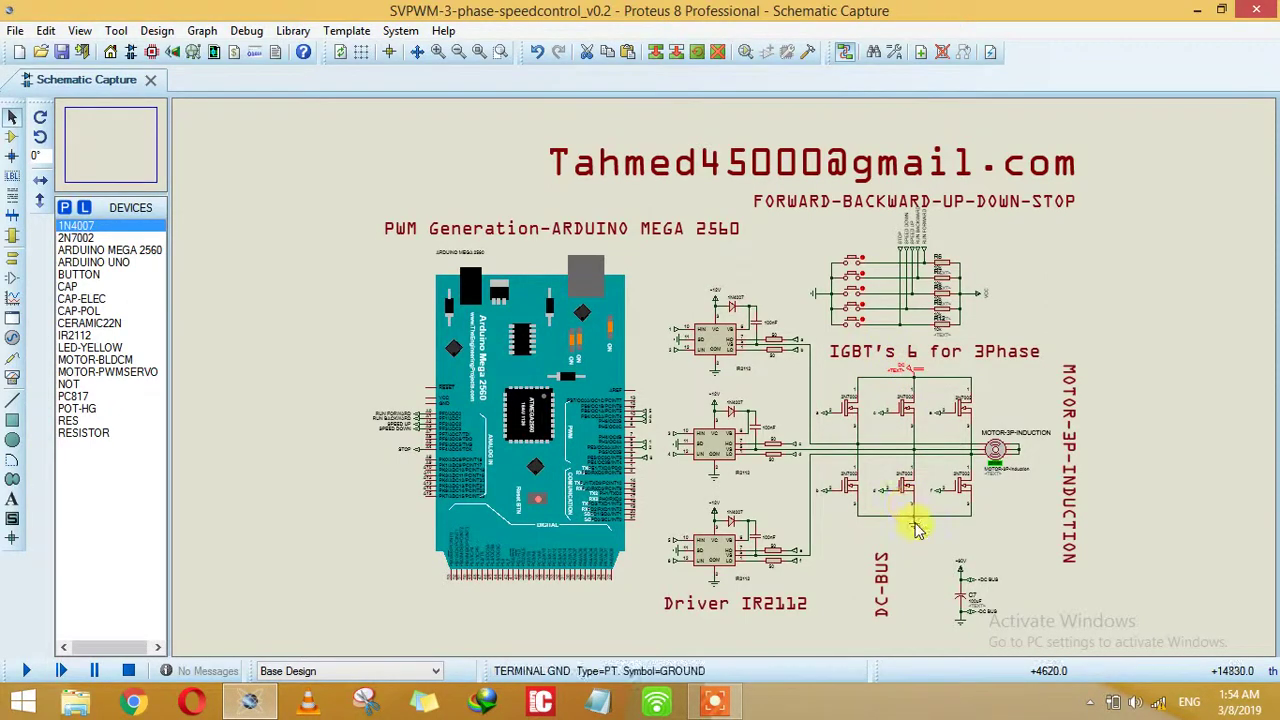
{"action": "left_click", "coordinate": [913, 520]}
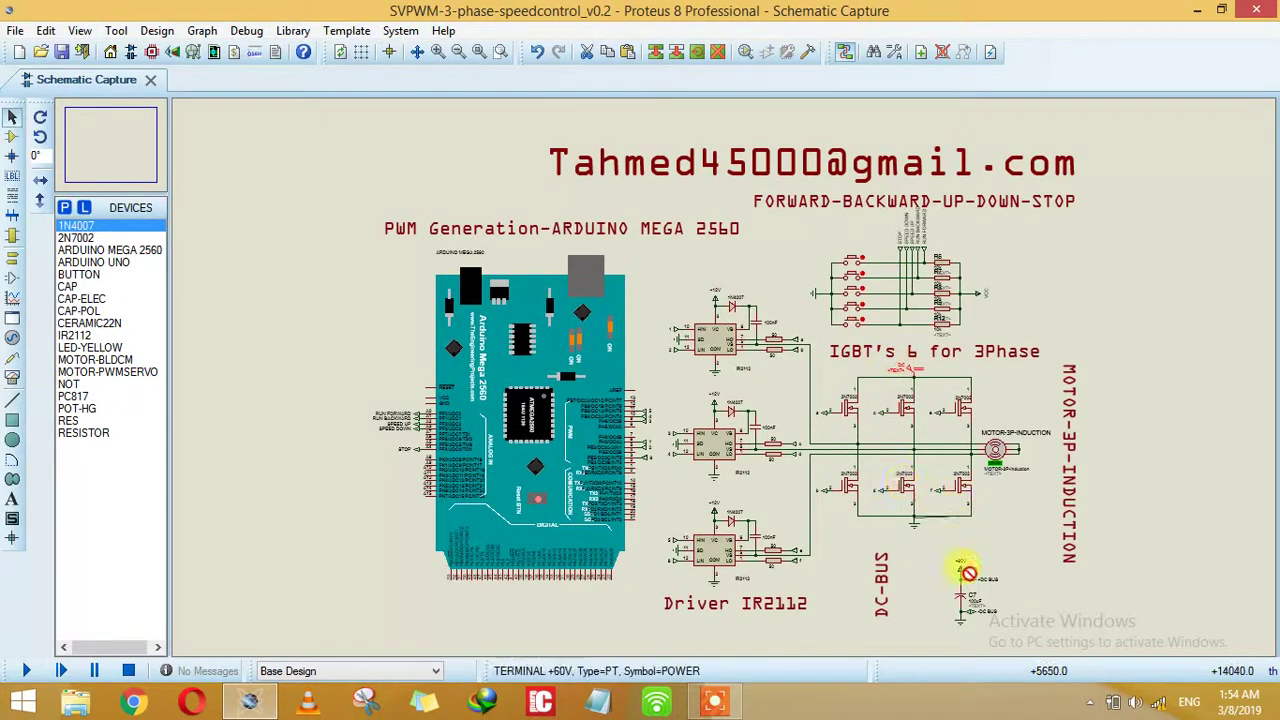
{"action": "left_click", "coordinate": [963, 571]}
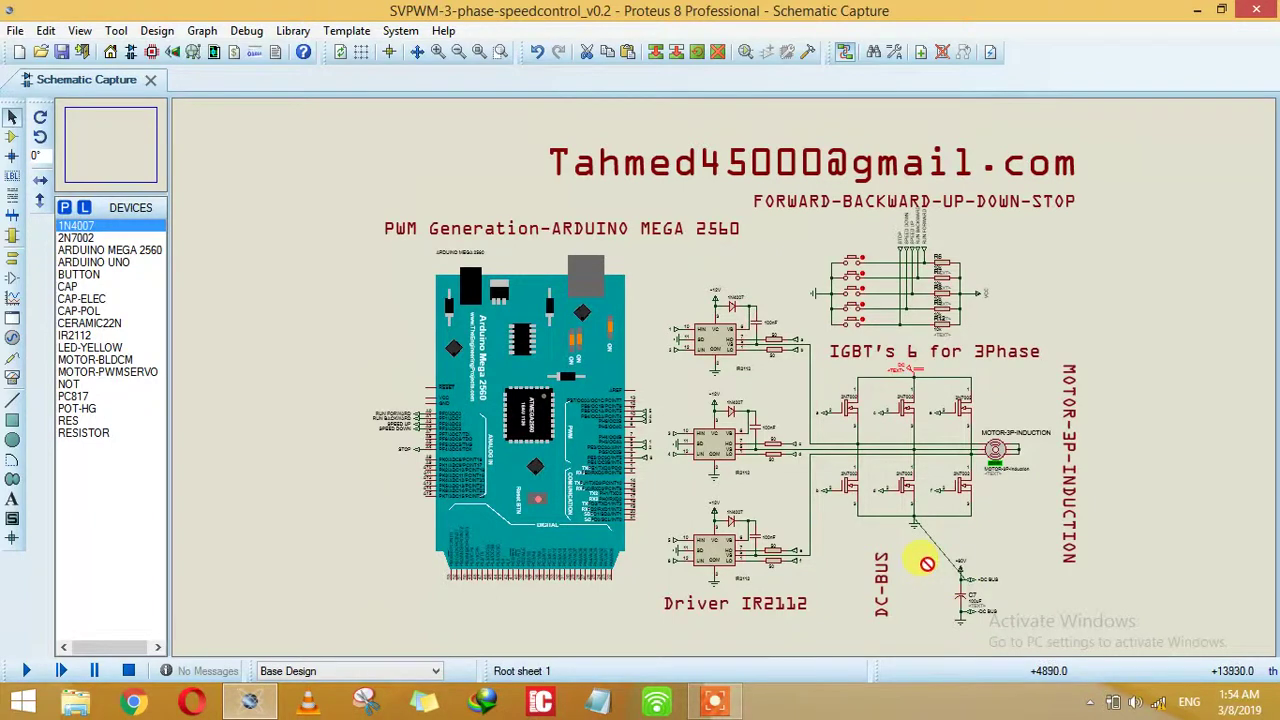
{"action": "key", "text": "ctrl+z"}
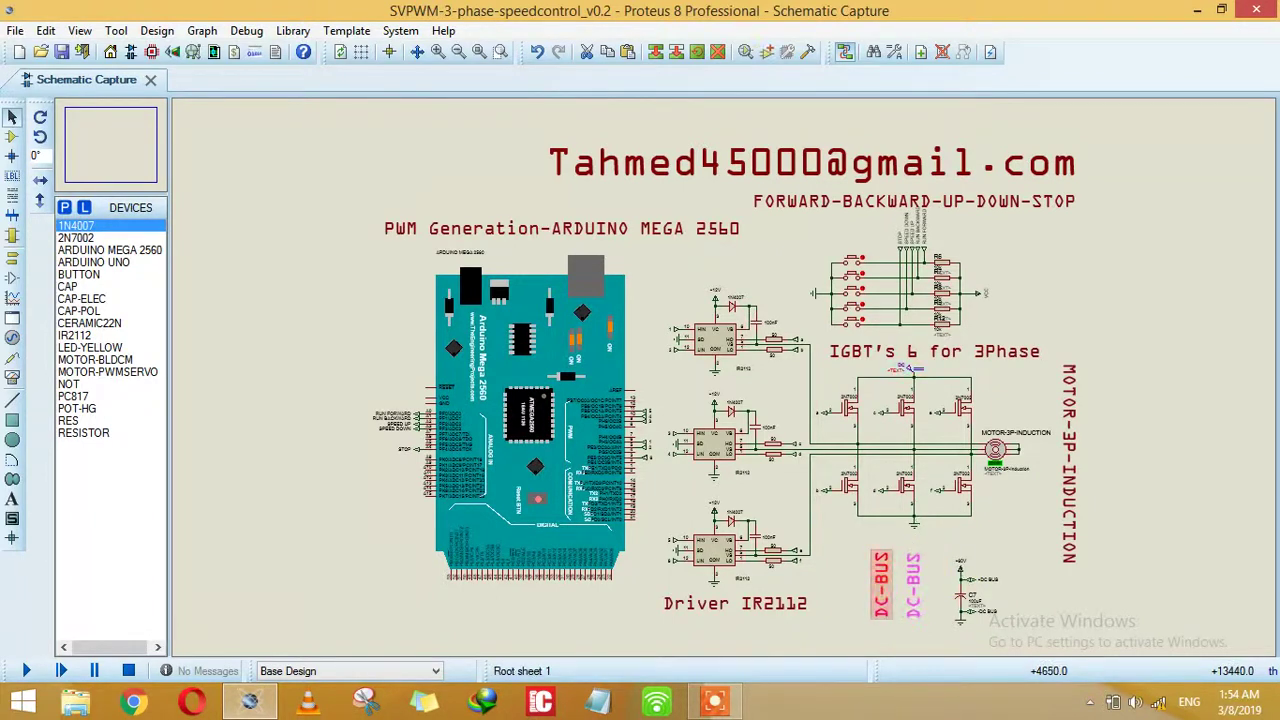
{"action": "left_click_drag", "start_coordinate": [882, 588], "coordinate": [944, 592]}
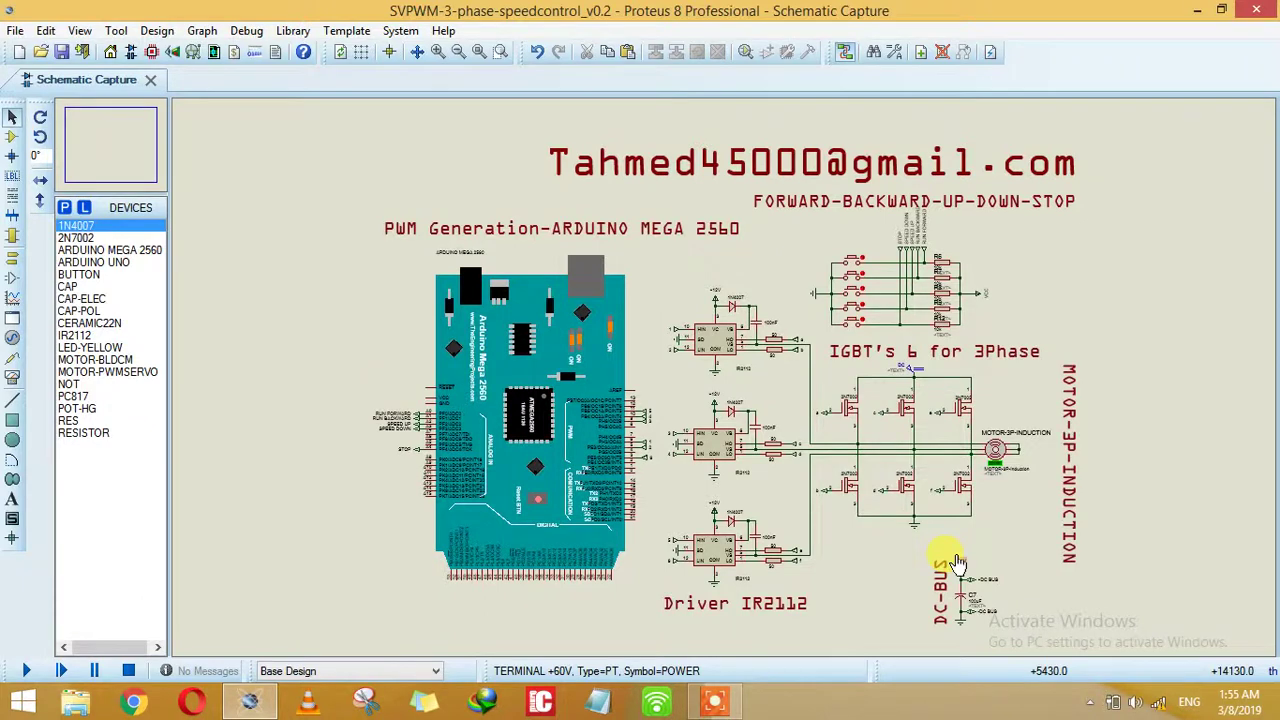
{"action": "left_click", "coordinate": [941, 592]}
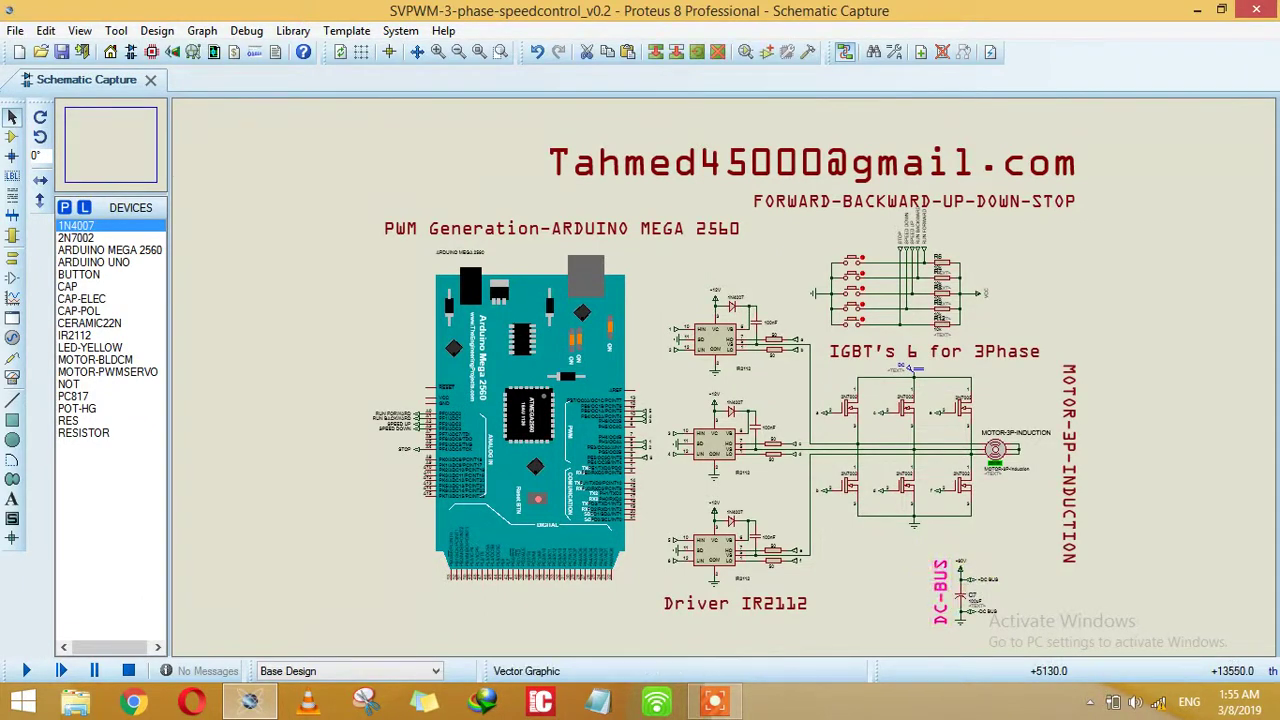
{"action": "left_click_drag", "start_coordinate": [941, 592], "coordinate": [928, 592]}
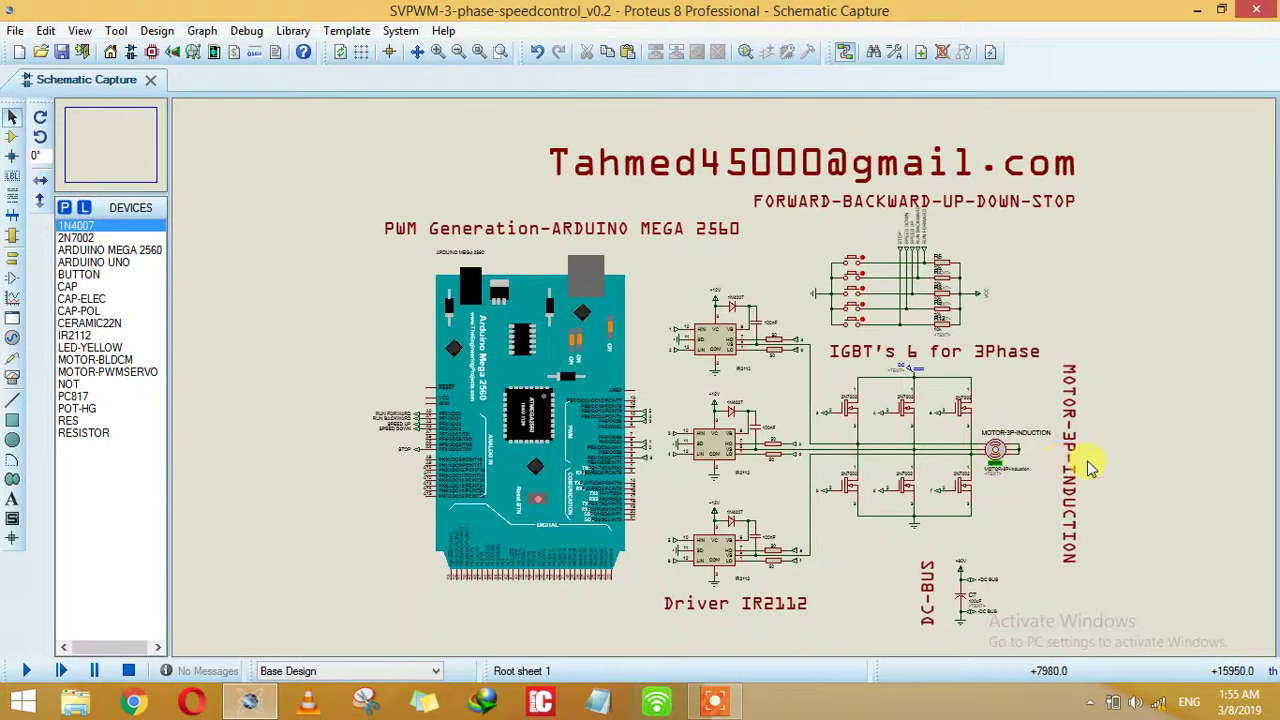
{"action": "left_click", "coordinate": [1072, 540]}
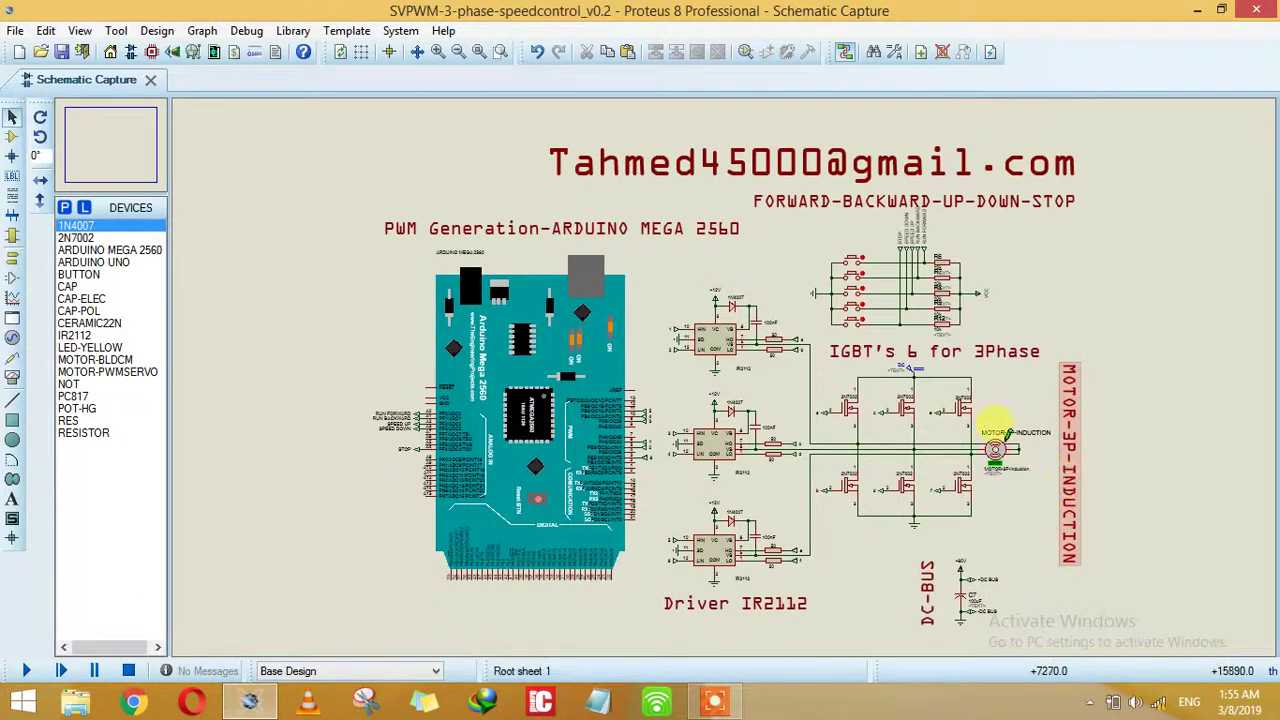
{"action": "left_click", "coordinate": [910, 358]}
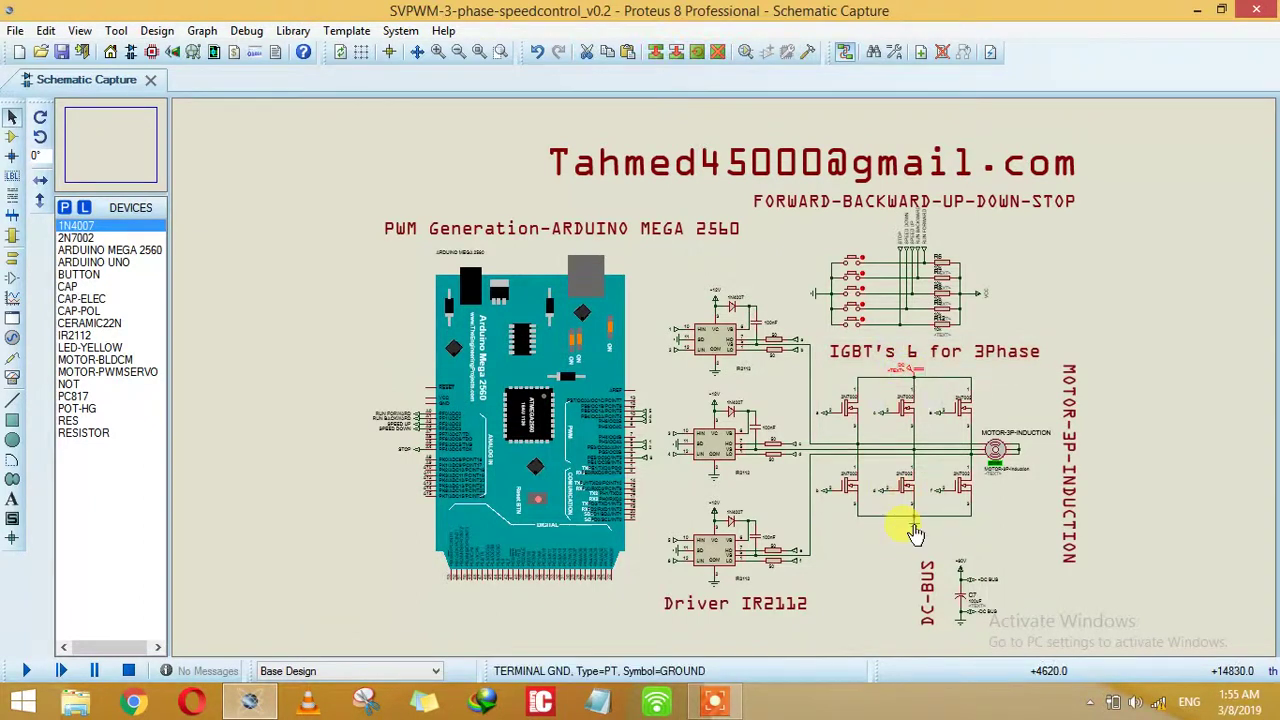
{"action": "left_click", "coordinate": [768, 440]}
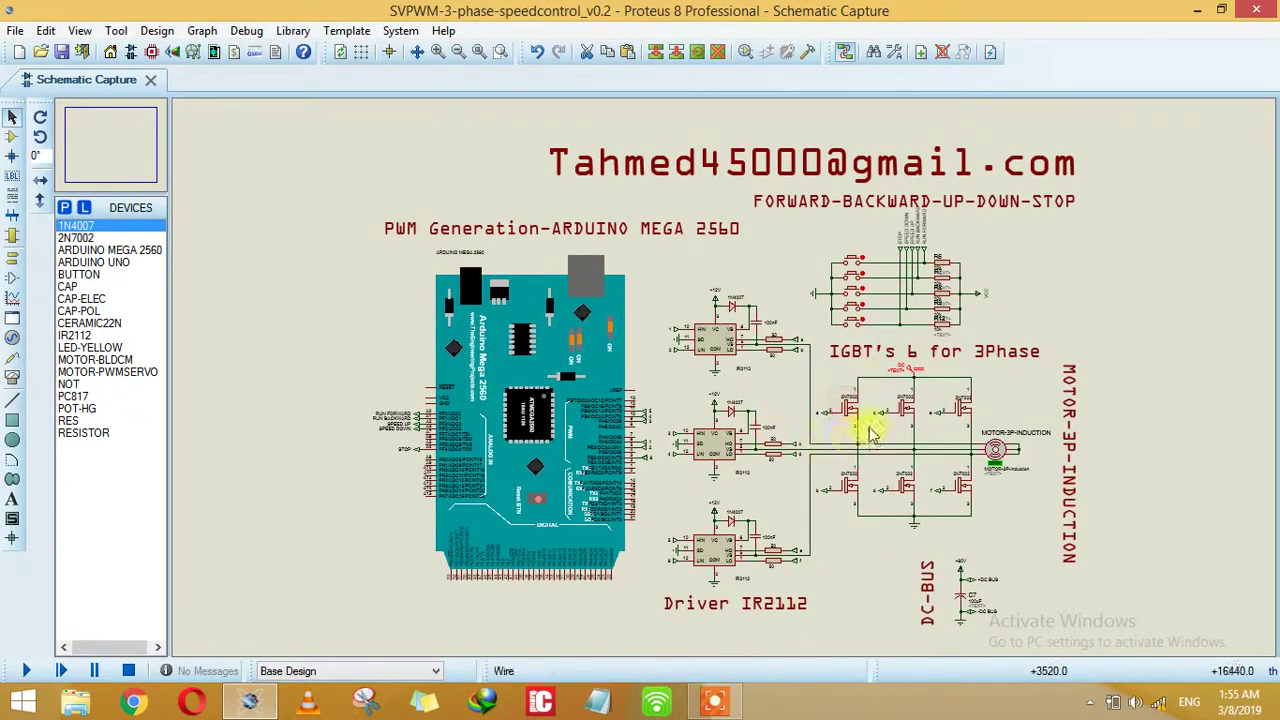
{"action": "left_click", "coordinate": [915, 372]}
{"action": "left_click", "coordinate": [995, 450]}
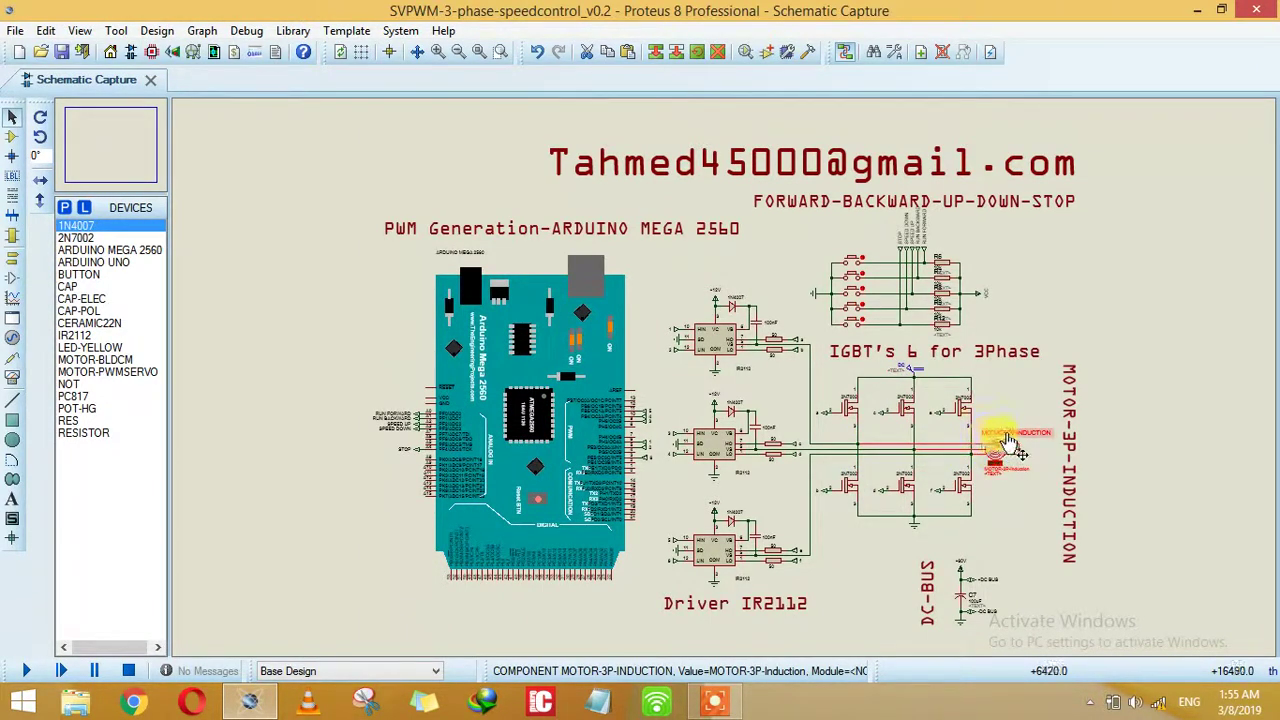
{"action": "left_click", "coordinate": [1102, 497]}
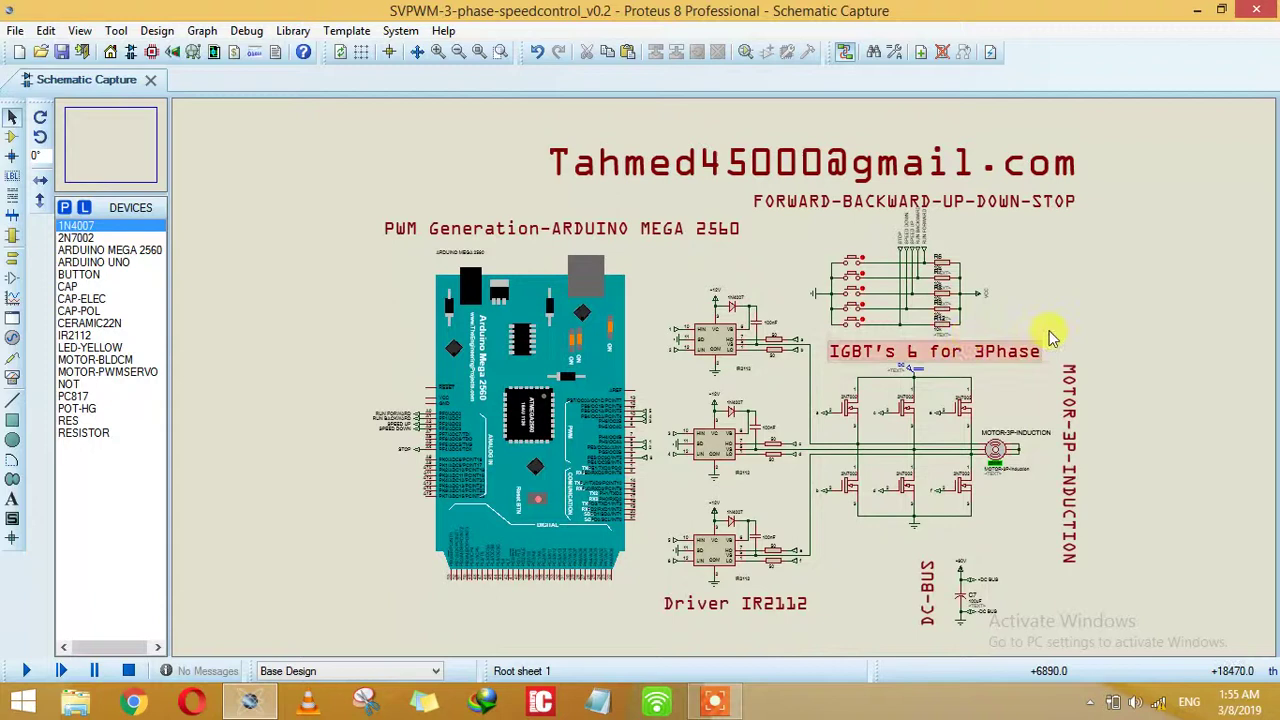
{"action": "left_click_drag", "start_coordinate": [1078, 335], "coordinate": [795, 221]}
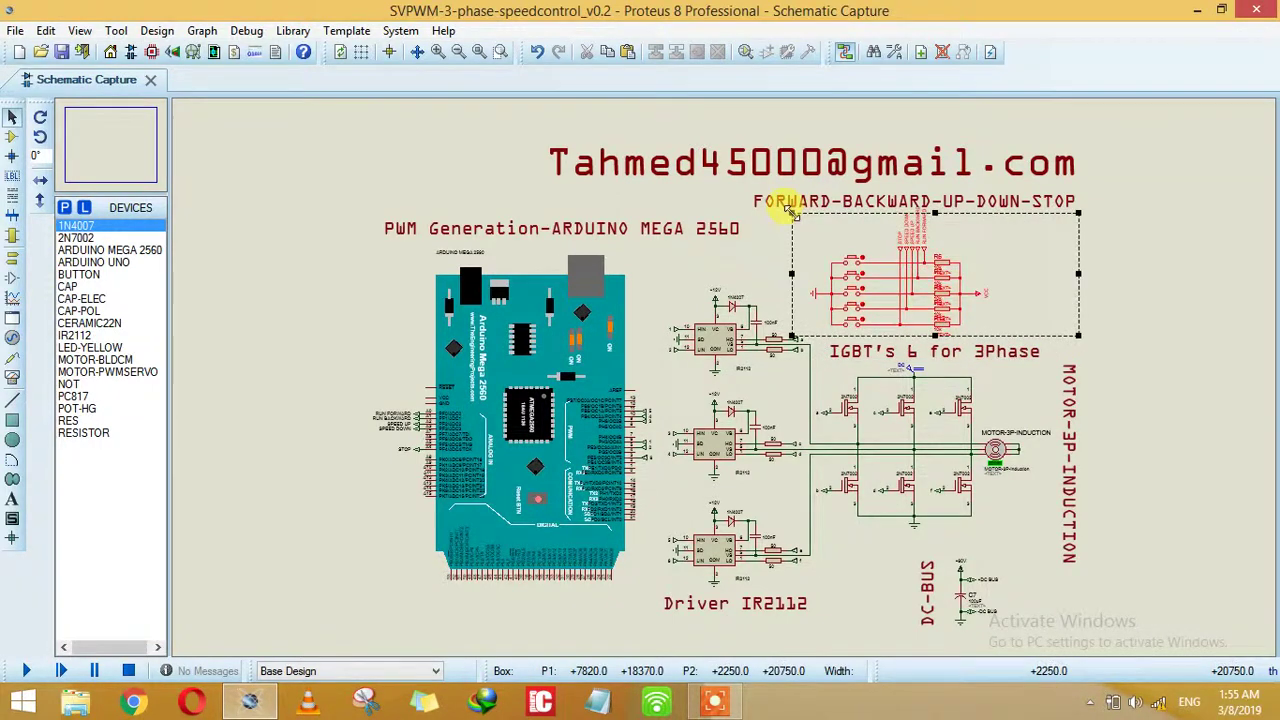
{"action": "left_click", "coordinate": [1022, 290]}
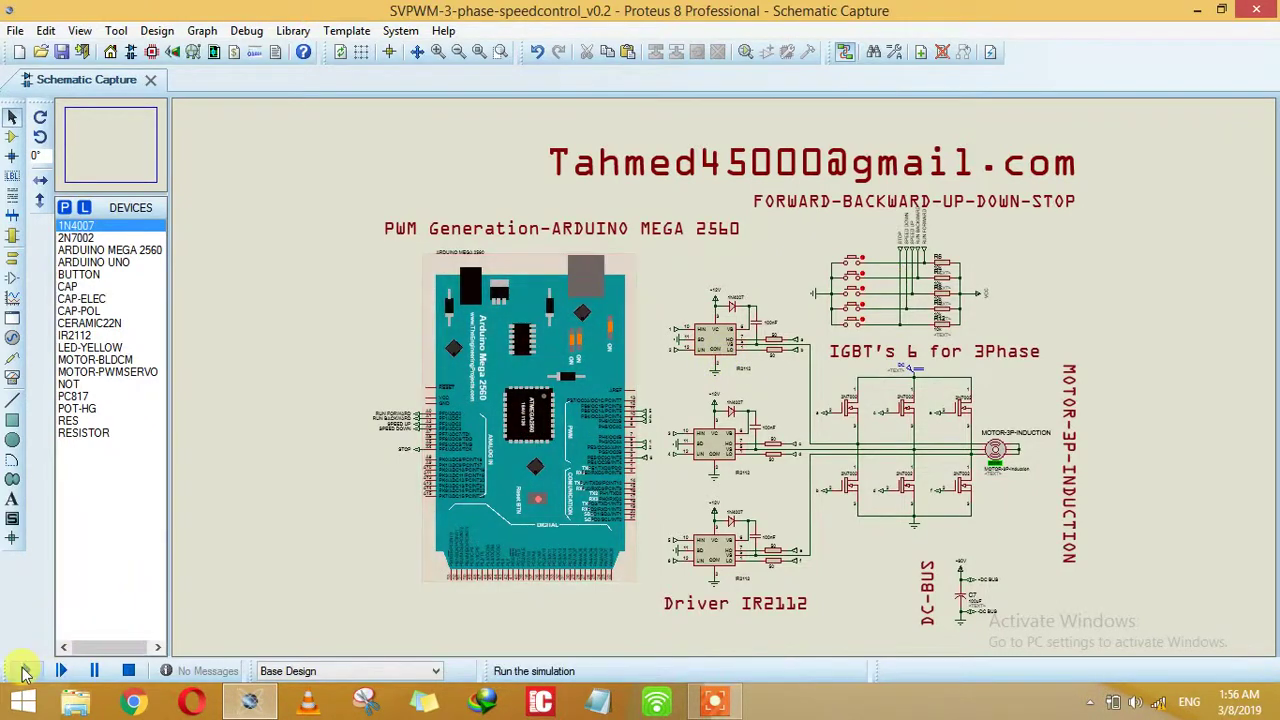
Step: Run the SVPWM induction-motor circuit simulation from the bottom-left play button
{"action": "left_click", "coordinate": [25, 672]}
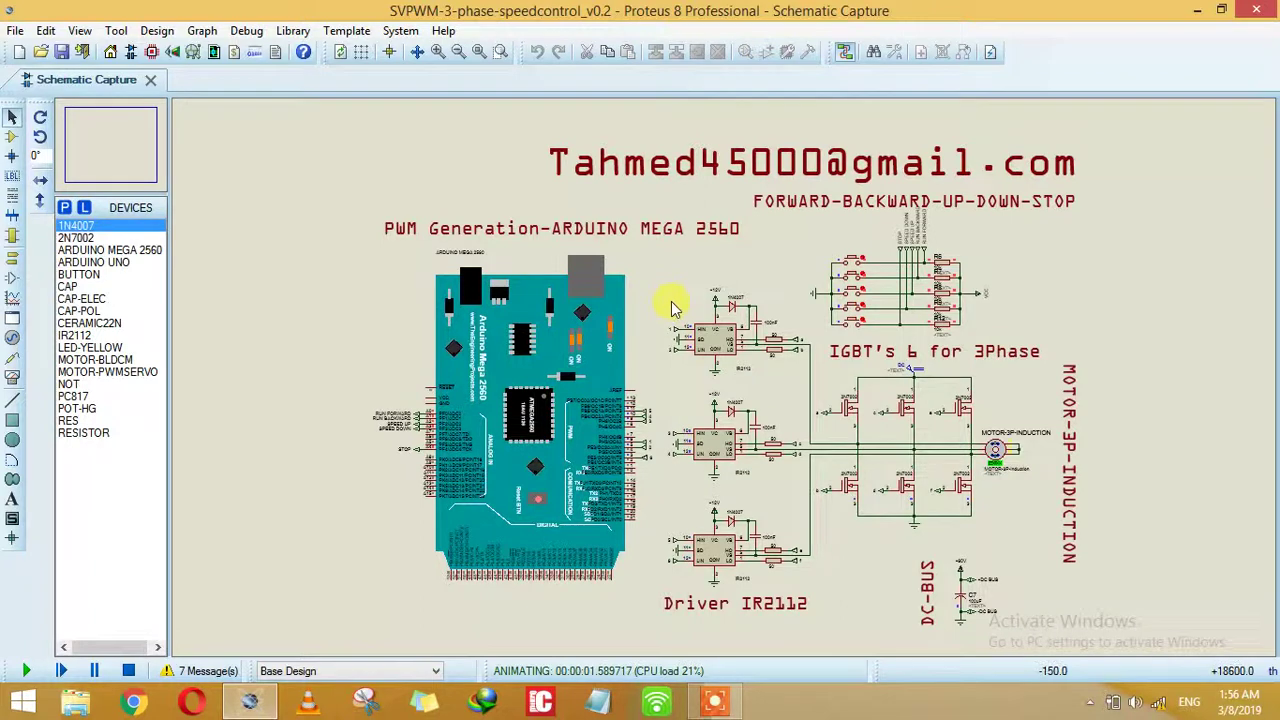
{"action": "left_click_drag", "start_coordinate": [655, 305], "coordinate": [716, 590]}
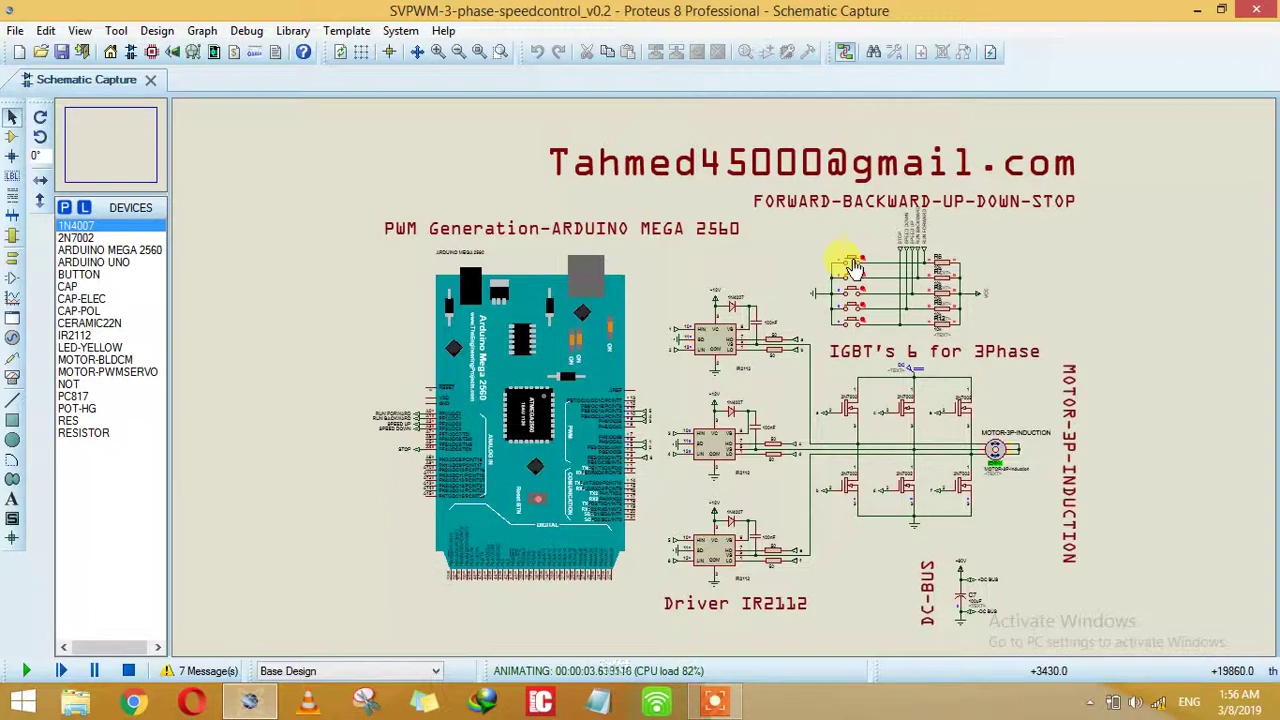
Step: Press two push buttons in the FORWARD-BACKWARD-UP-DOWN-STOP block to start the motor
{"action": "left_click", "coordinate": [853, 268]}
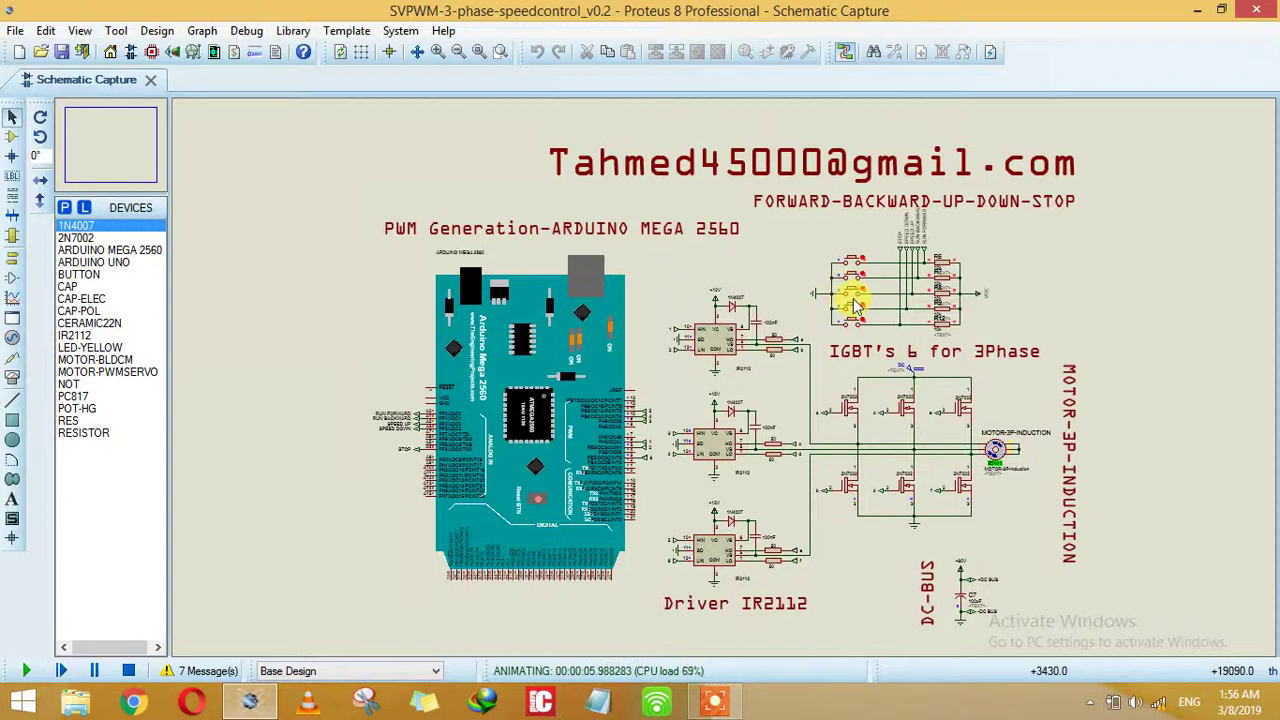
{"action": "left_click", "coordinate": [852, 299]}
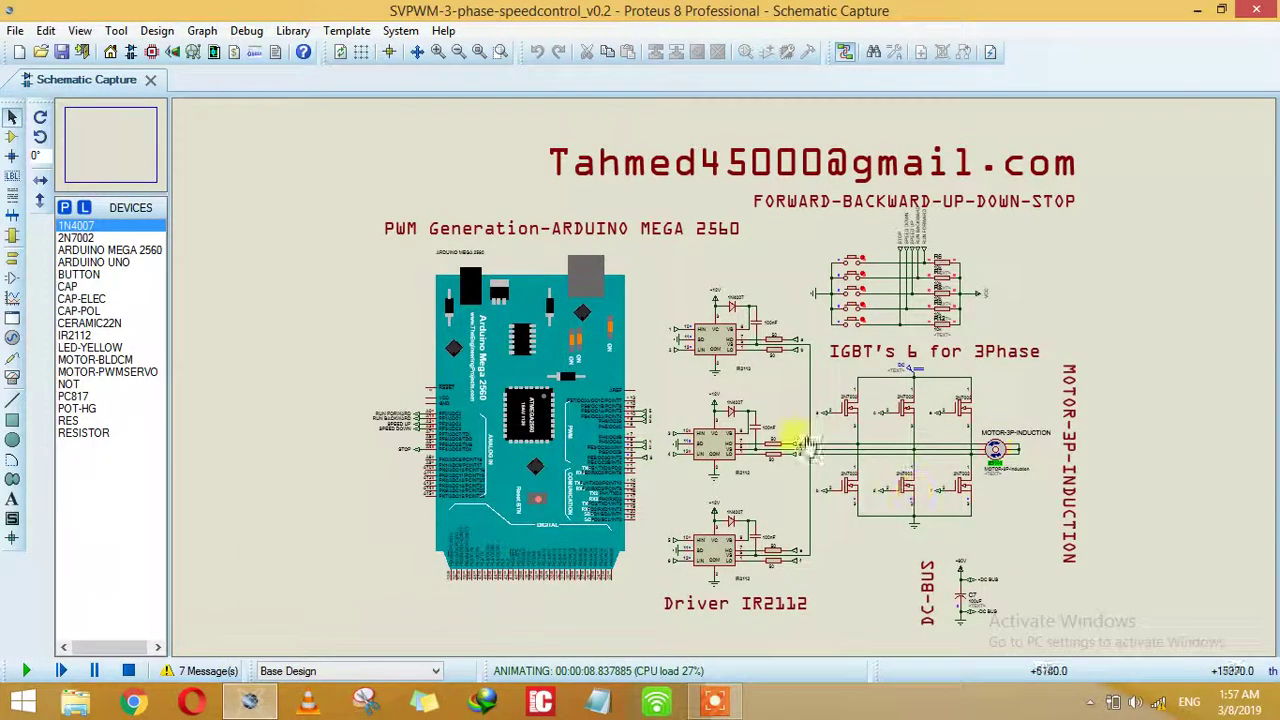
Step: Clear all warnings from the Simulation Log and close the log window
{"action": "left_click", "coordinate": [207, 671]}
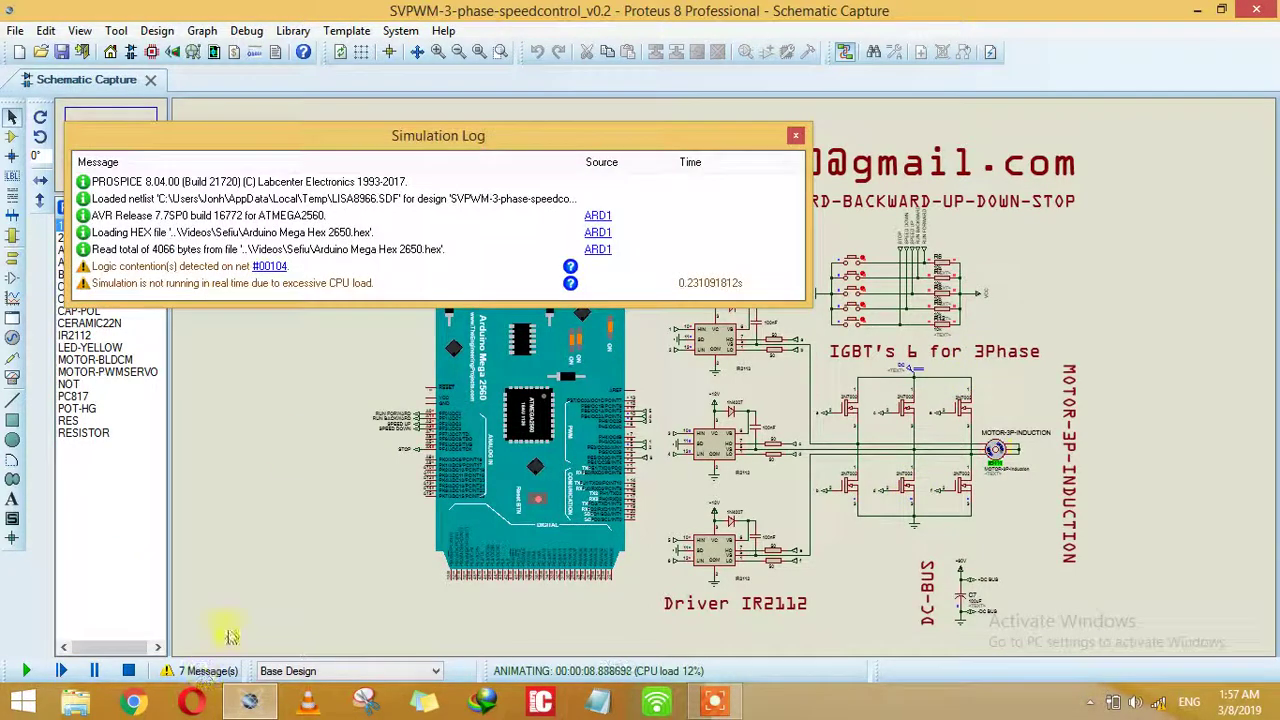
{"action": "left_click", "coordinate": [200, 284]}
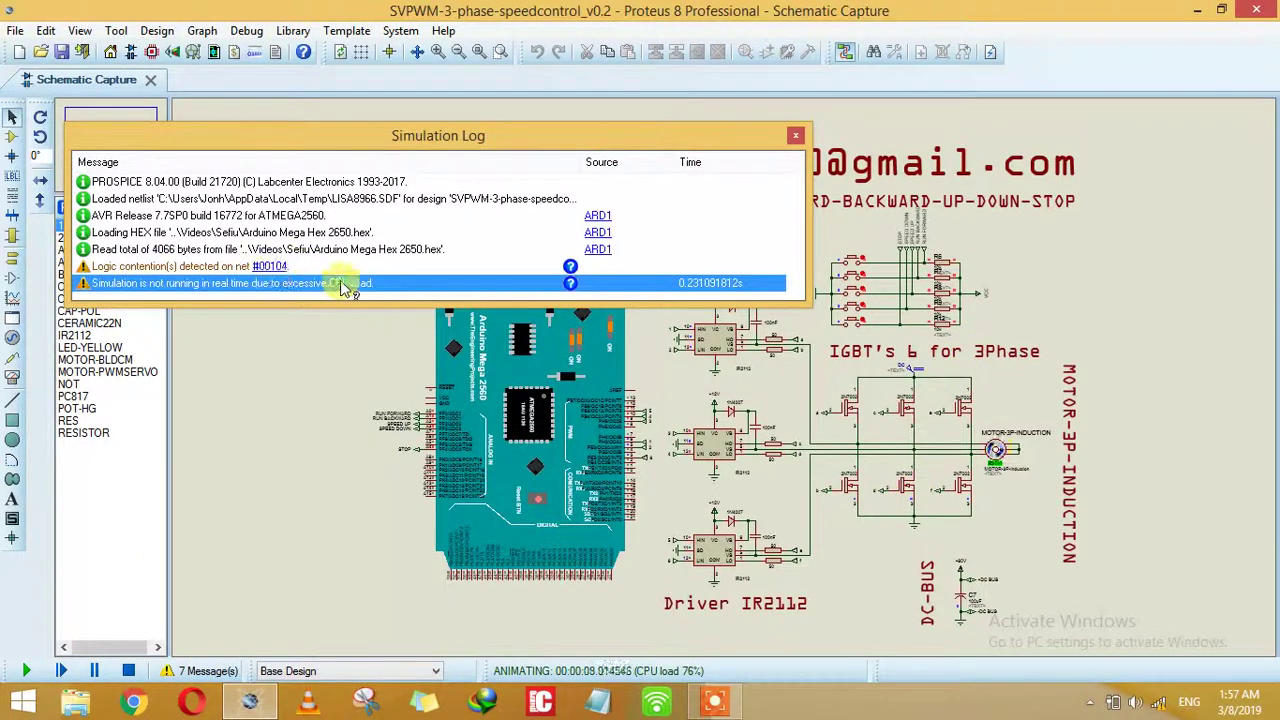
{"action": "right_click", "coordinate": [433, 283]}
{"action": "left_click", "coordinate": [474, 334]}
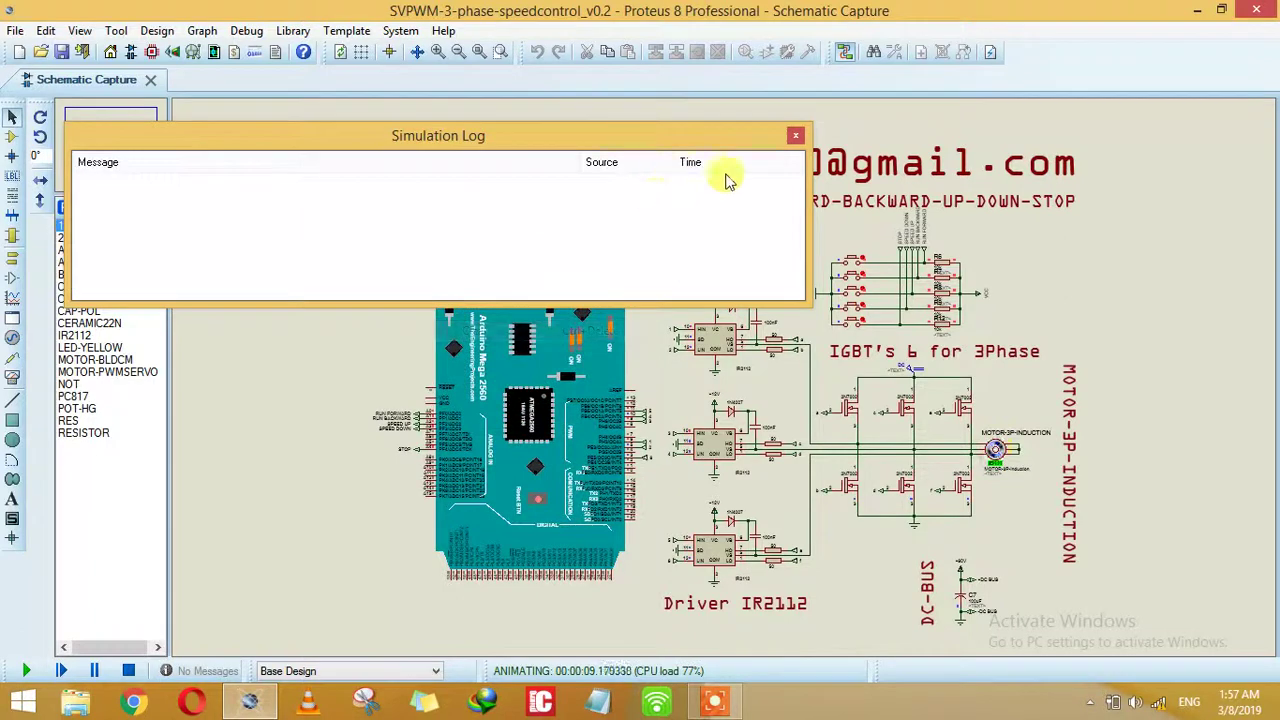
{"action": "left_click", "coordinate": [795, 135]}
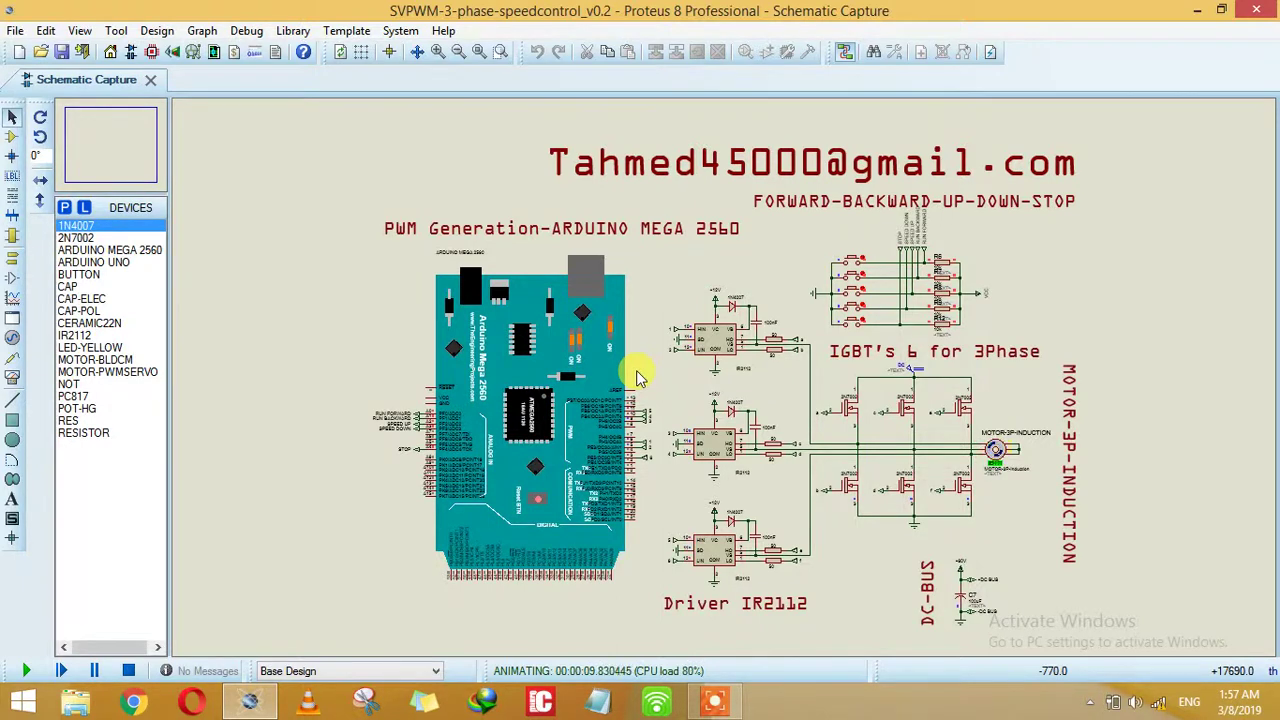
Step: Press another switch-block push button, such as UP or DOWN, to change motor speed
{"action": "left_click", "coordinate": [848, 322]}
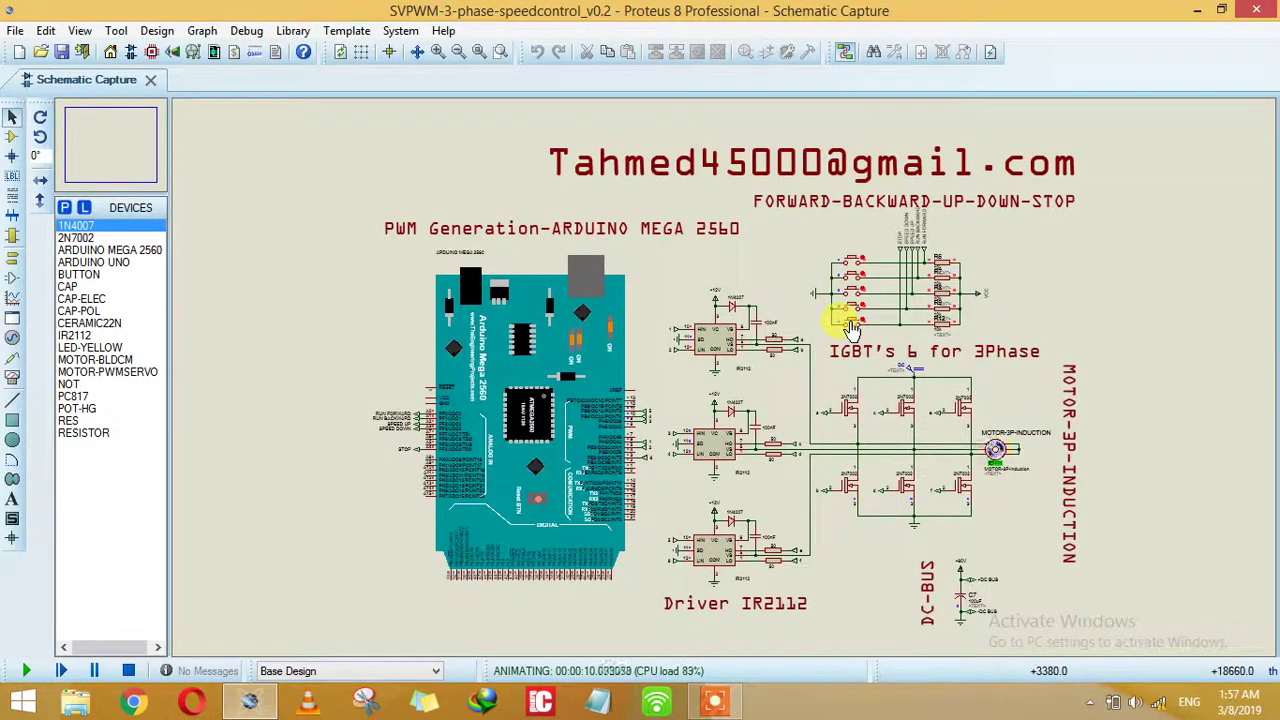